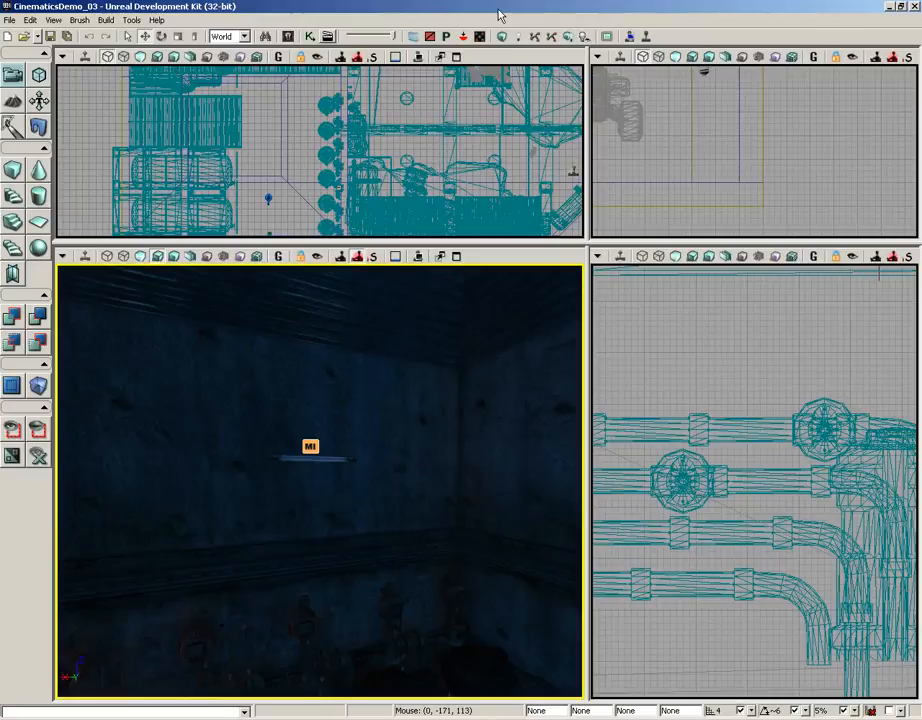
# - Select the PointLightToggleable class within the Light actor classes as the actor type to place
pyautogui.click(288, 36)
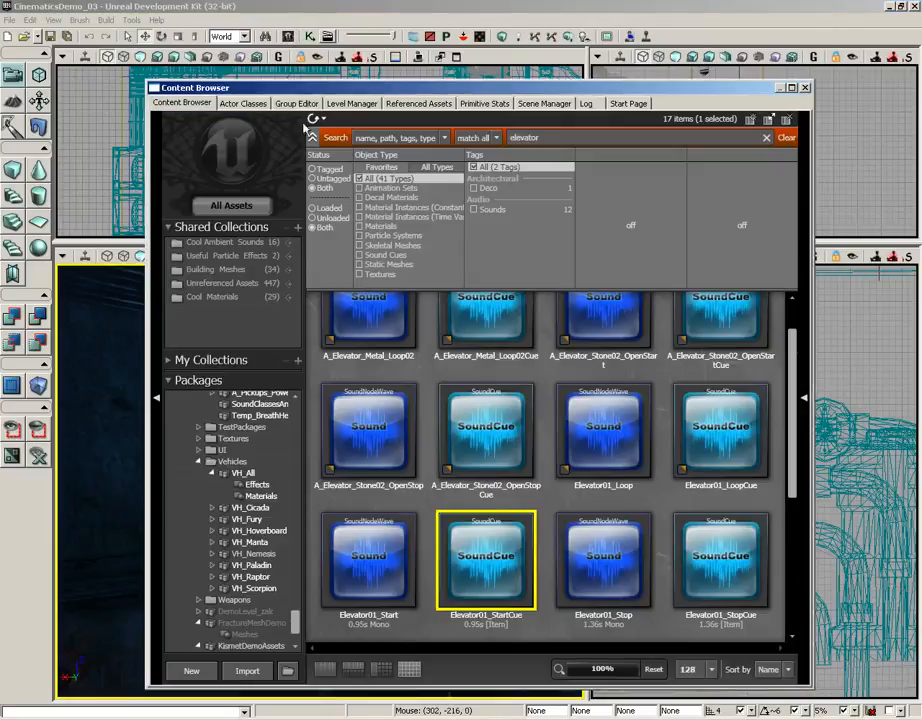
pyautogui.click(247, 104)
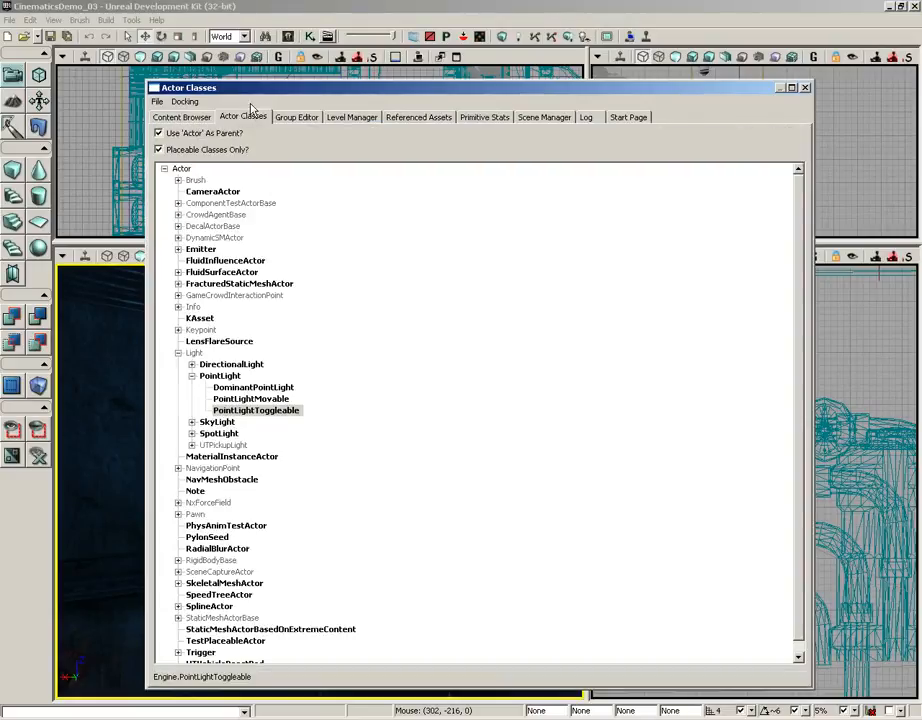
pyautogui.click(192, 376)
pyautogui.click(178, 353)
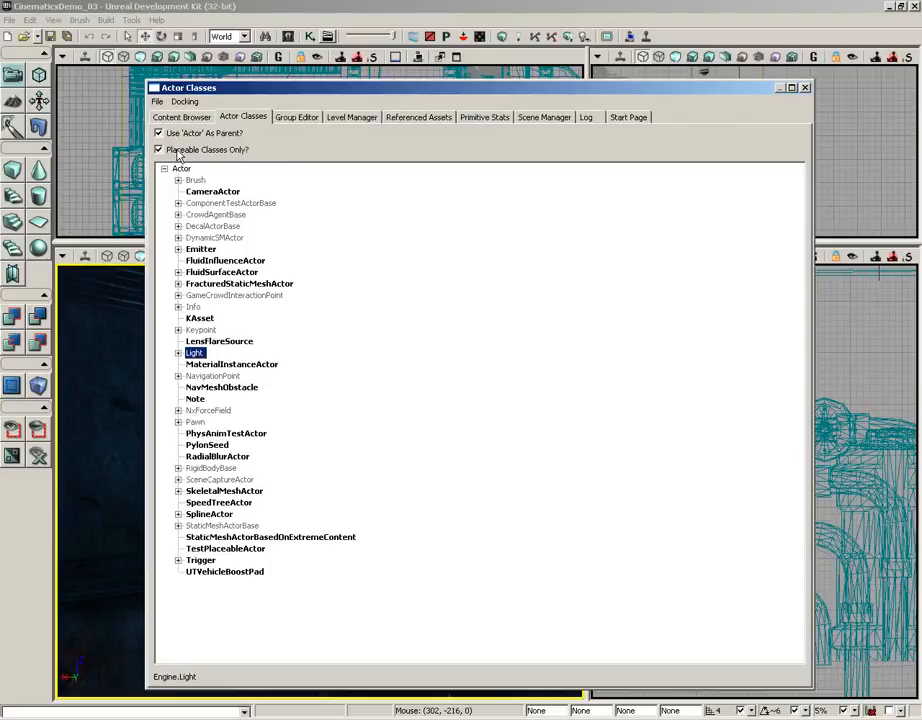
pyautogui.click(178, 354)
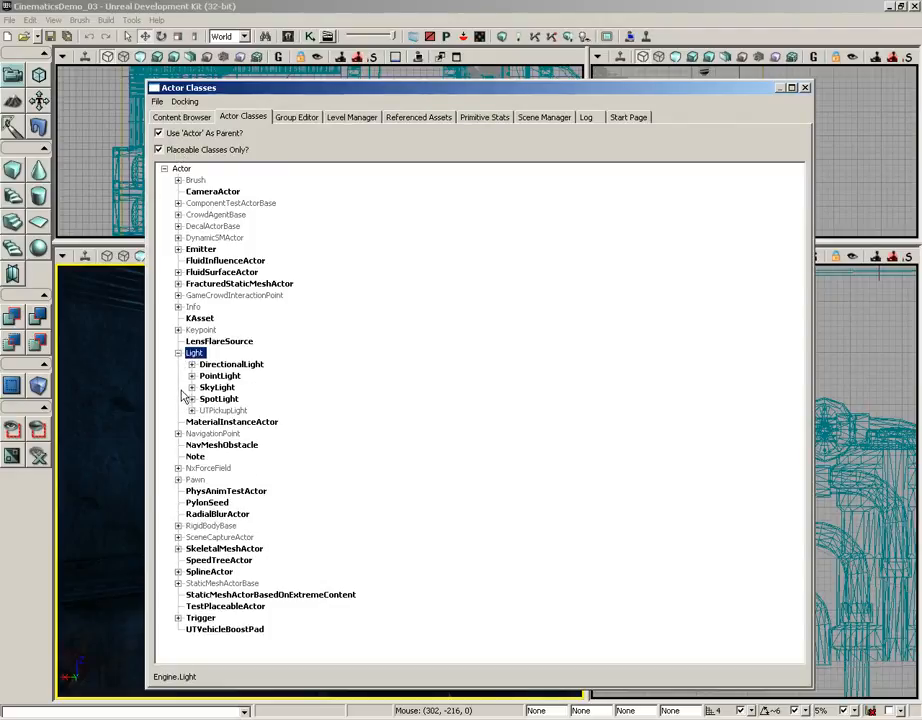
pyautogui.click(214, 376)
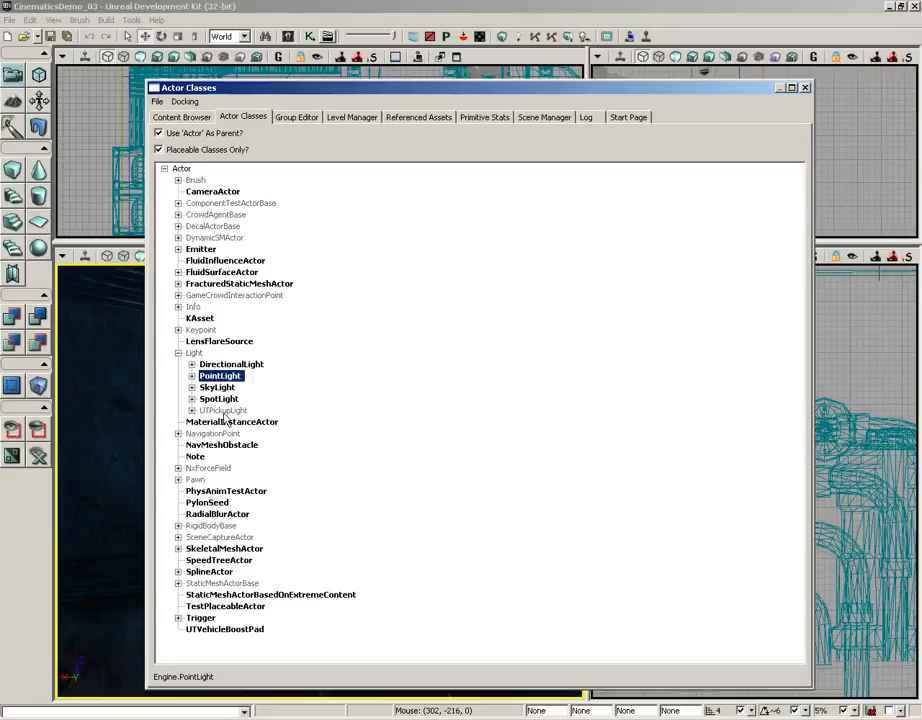
pyautogui.click(192, 376)
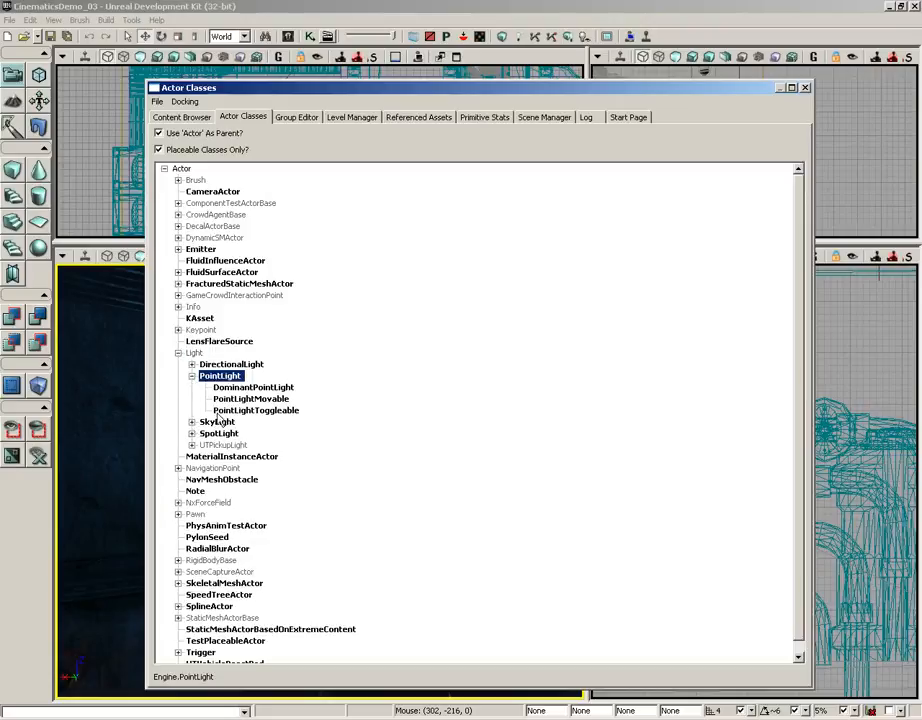
pyautogui.press('Down')
pyautogui.press('Down')
pyautogui.press('Down')
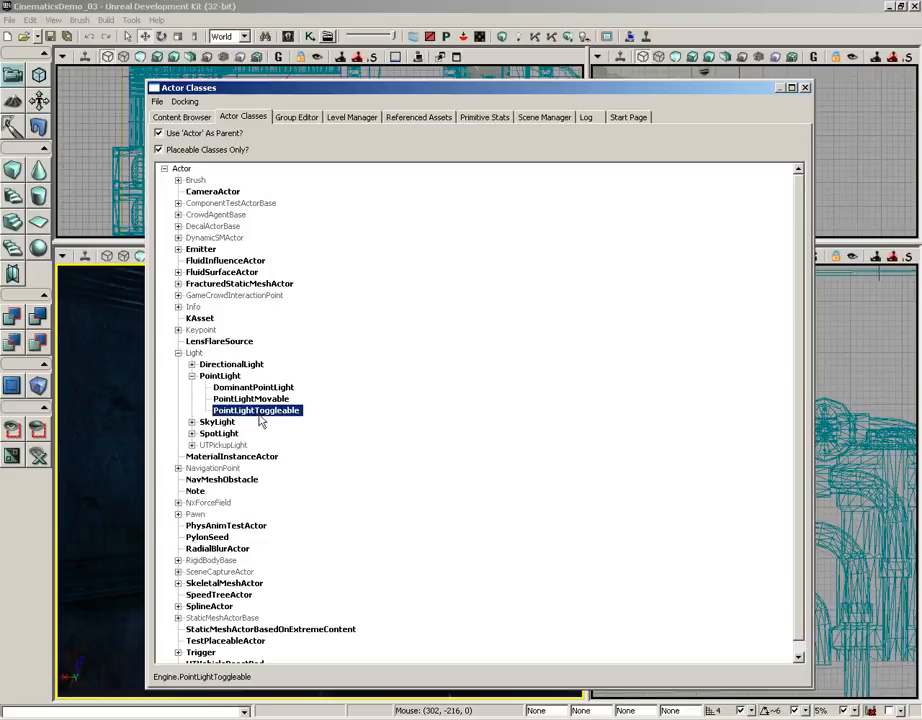
pyautogui.click(805, 88)
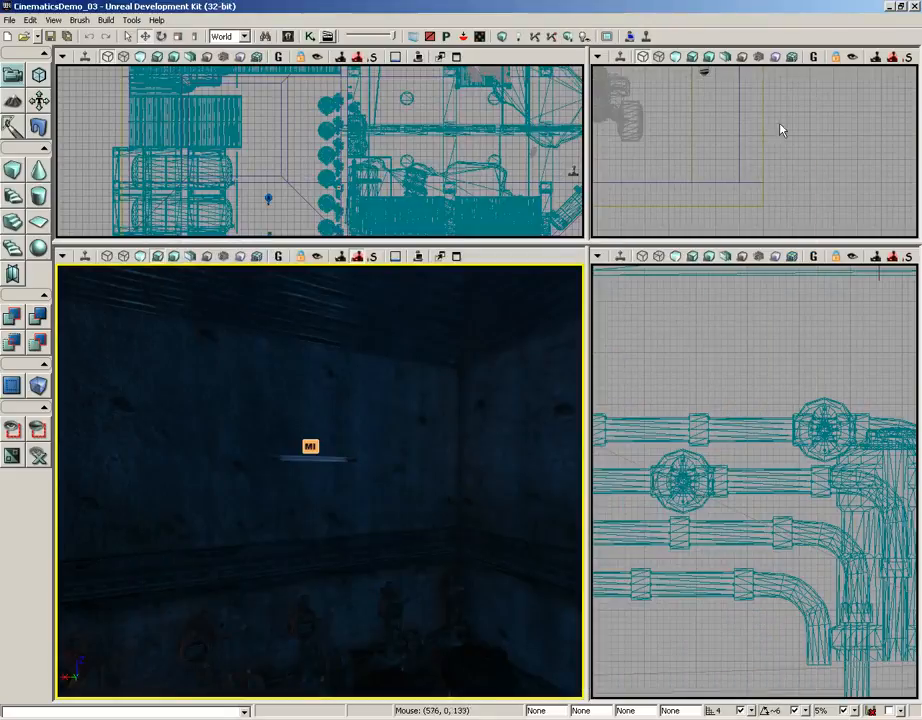
# - Add a PointLightToggleable on the wall above the light tube and lower it to the tube's height
pyautogui.rightClick(313, 399)
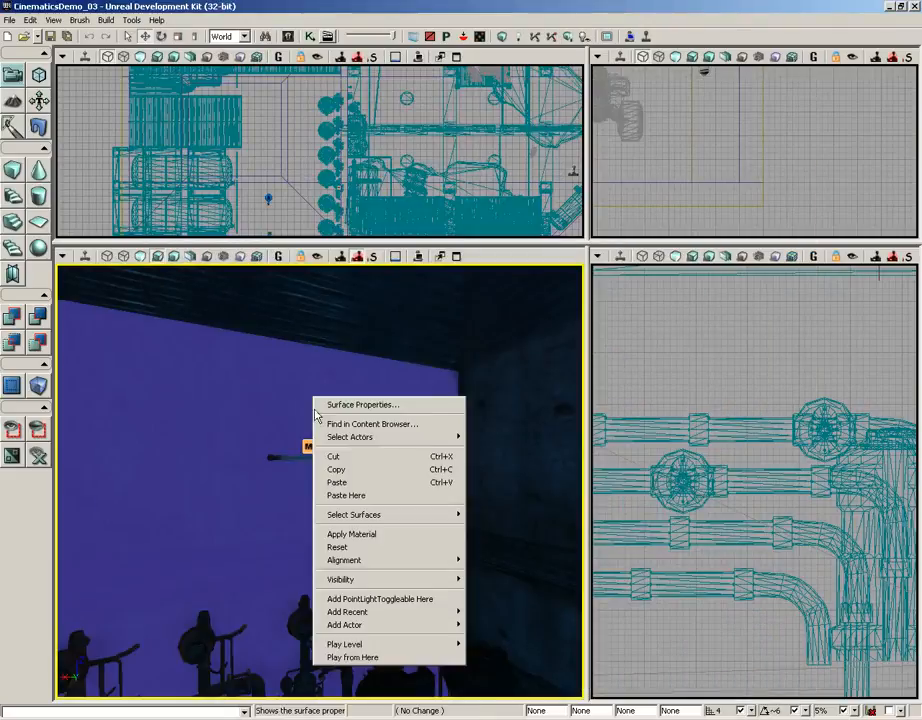
pyautogui.click(390, 599)
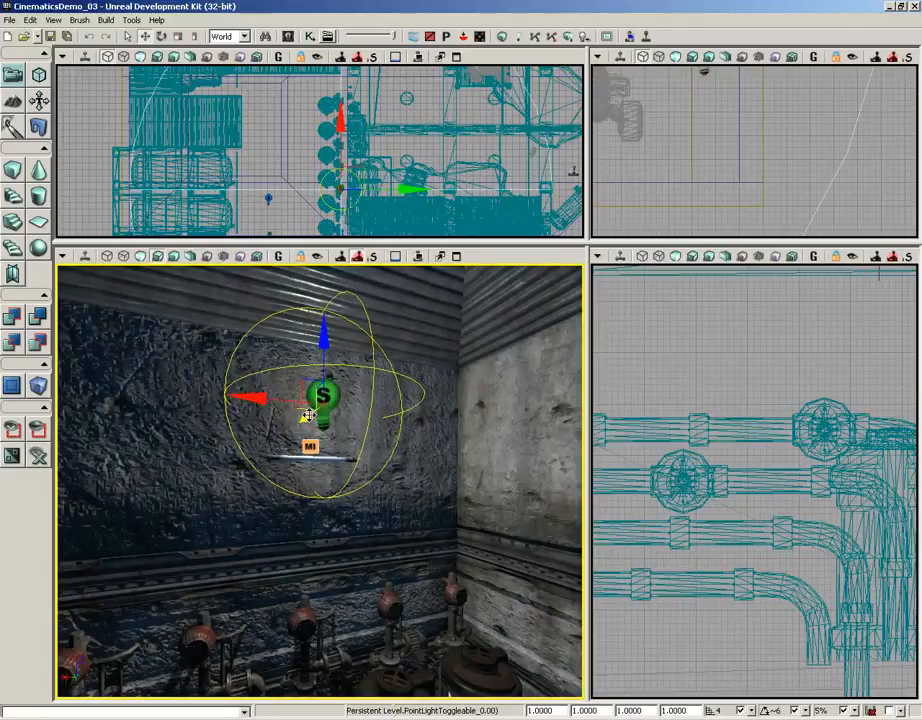
pyautogui.moveTo(323, 328); pyautogui.dragTo(323, 377)
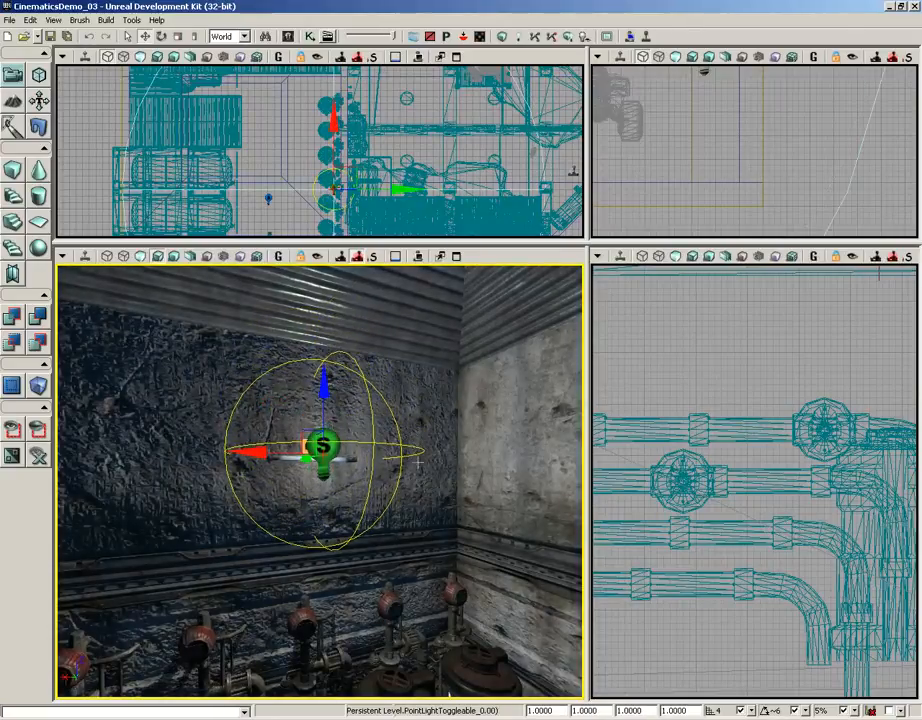
pyautogui.moveTo(418, 463); pyautogui.dragTo(462, 376)
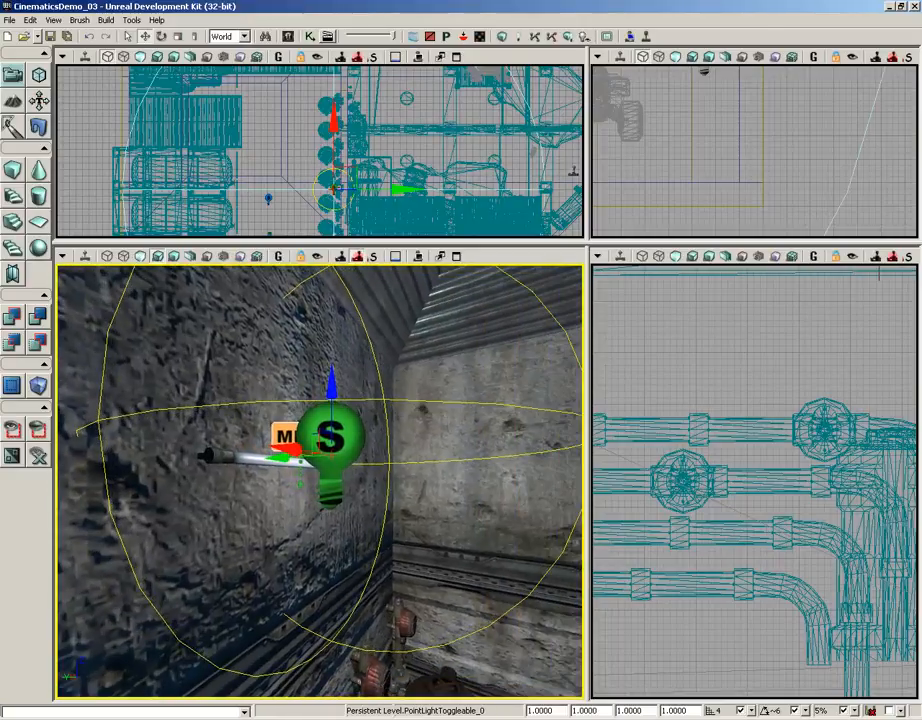
pyautogui.moveTo(444, 520); pyautogui.dragTo(392, 500)
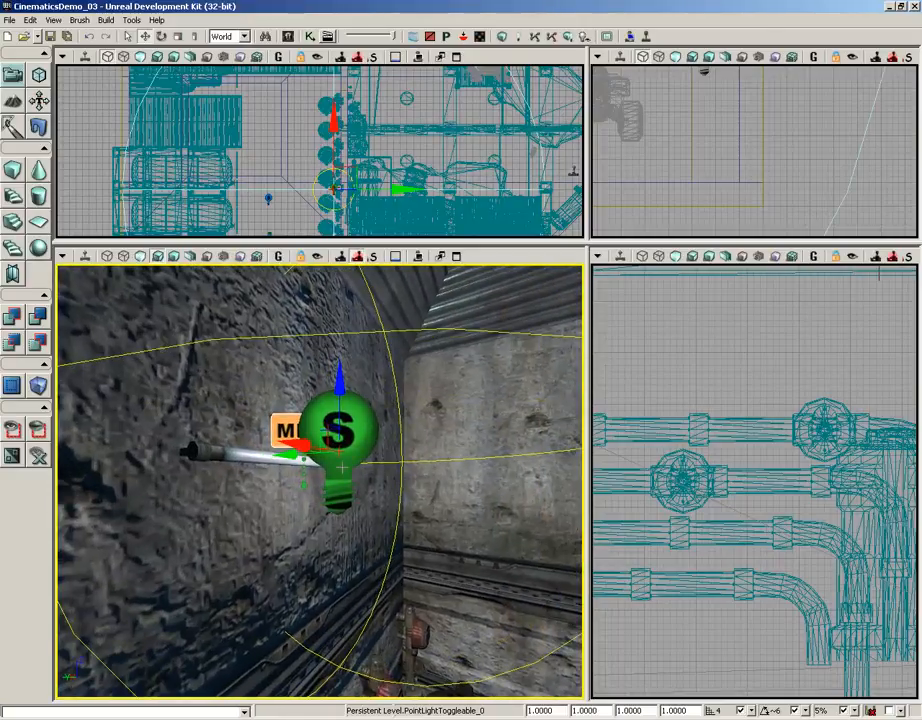
# - Set the new point light's Brightness to 0 in its LightComponent properties
pyautogui.press('F4')
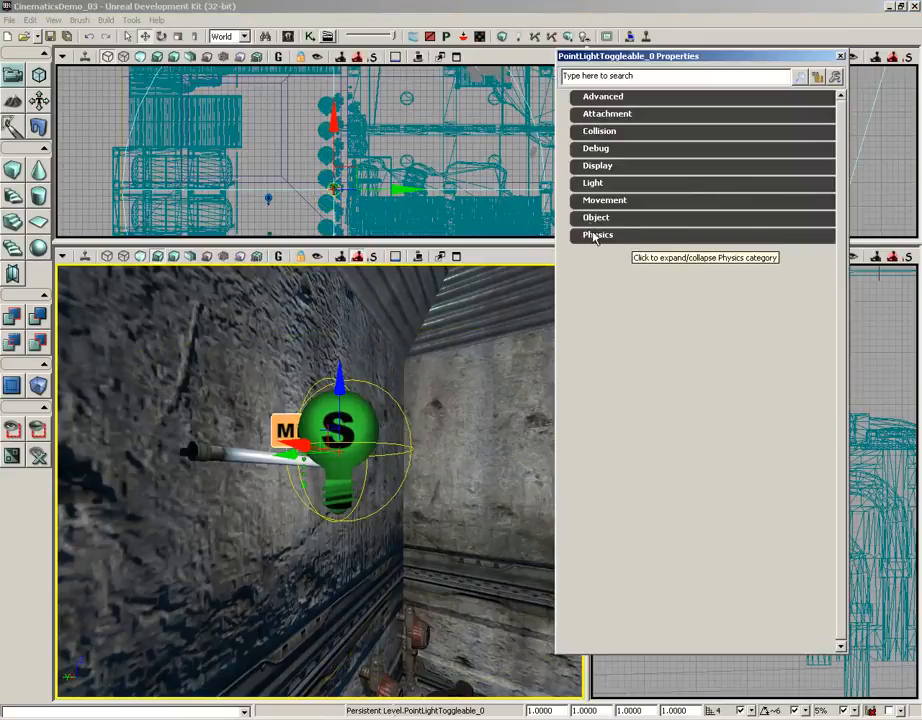
pyautogui.click(585, 183)
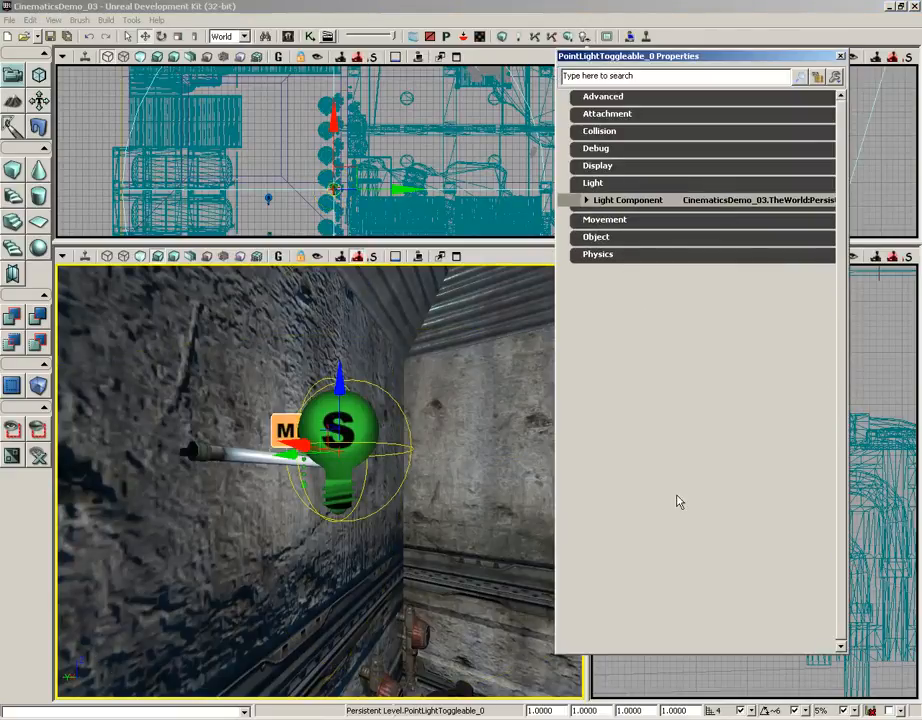
pyautogui.click(606, 204)
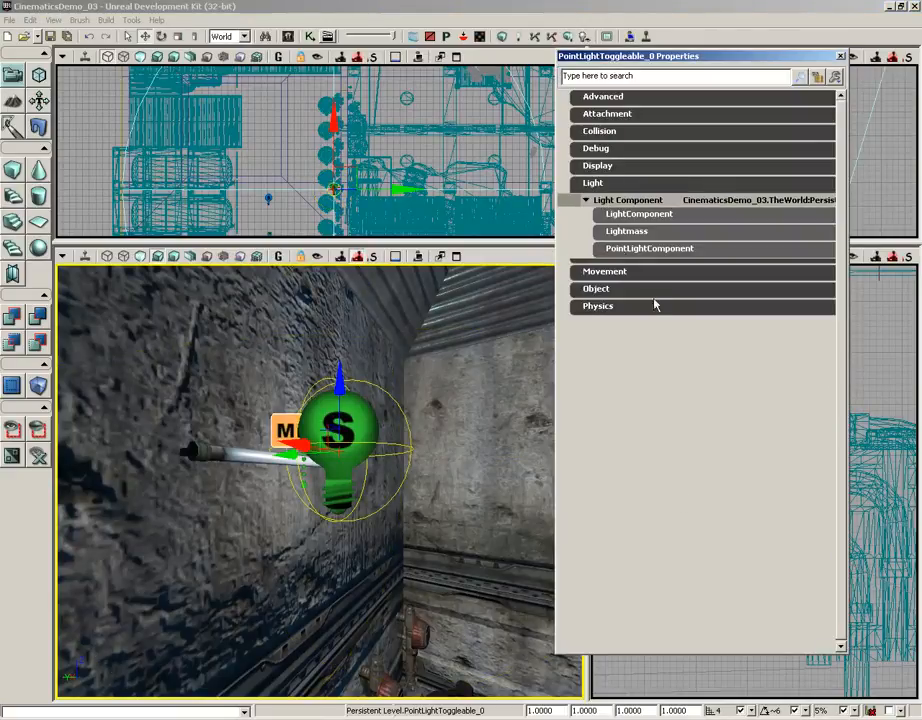
pyautogui.click(639, 216)
pyautogui.click(709, 244)
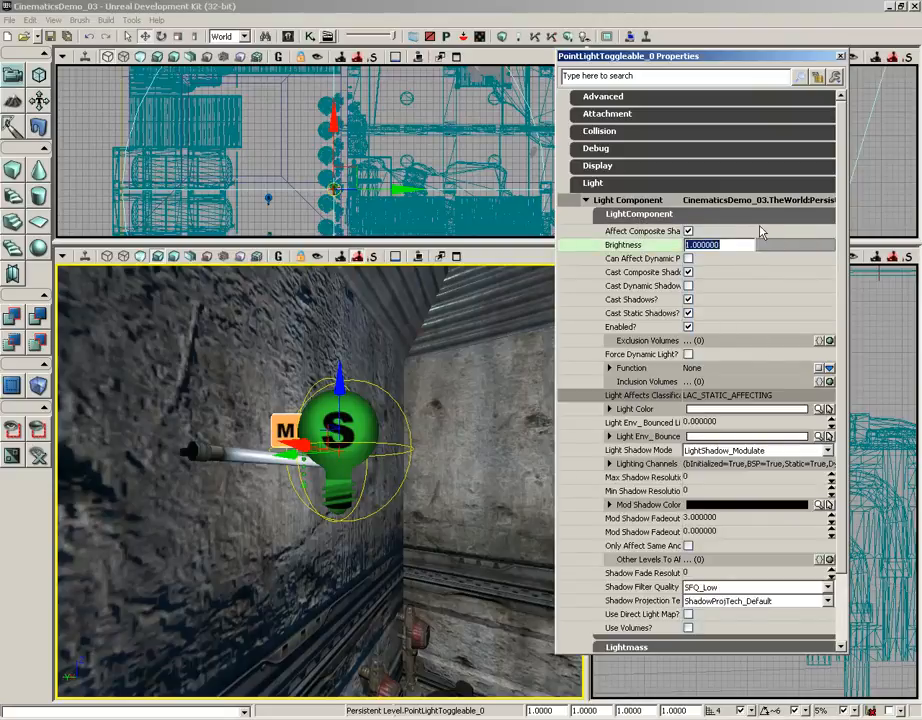
pyautogui.write('0')
pyautogui.press('Return')
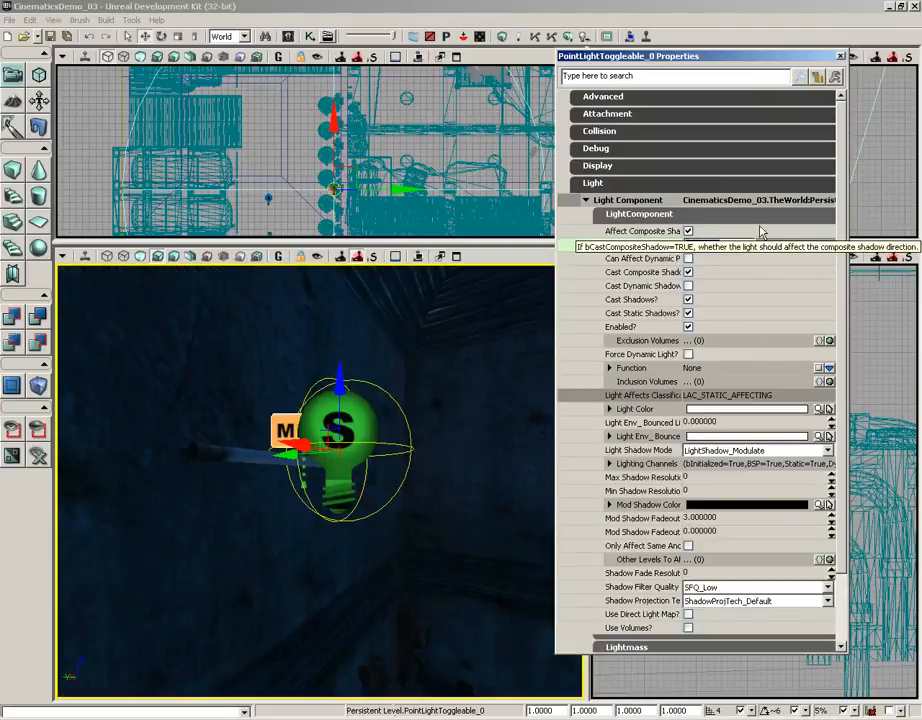
pyautogui.scroll(-5, 512, 461)
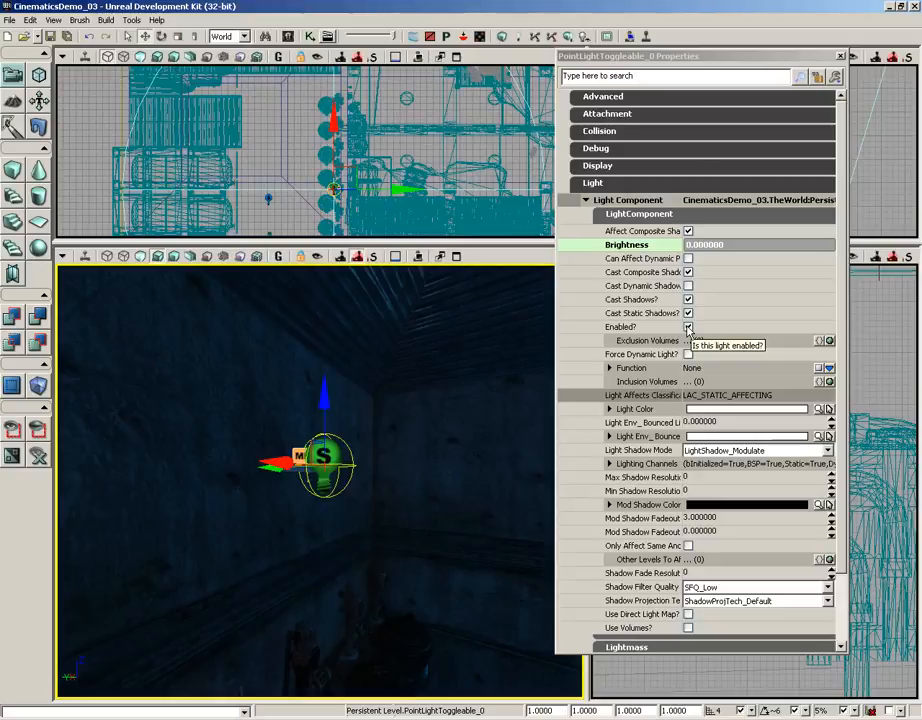
# - Set the point light's Radius to 512 in its PointLightComponent properties
pyautogui.click(671, 216)
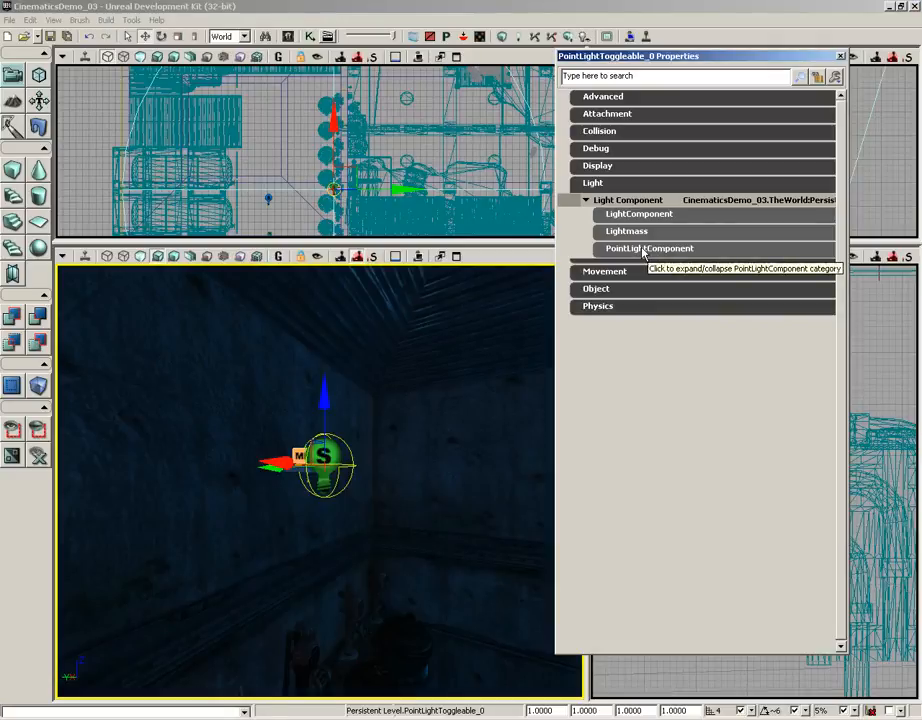
pyautogui.click(643, 250)
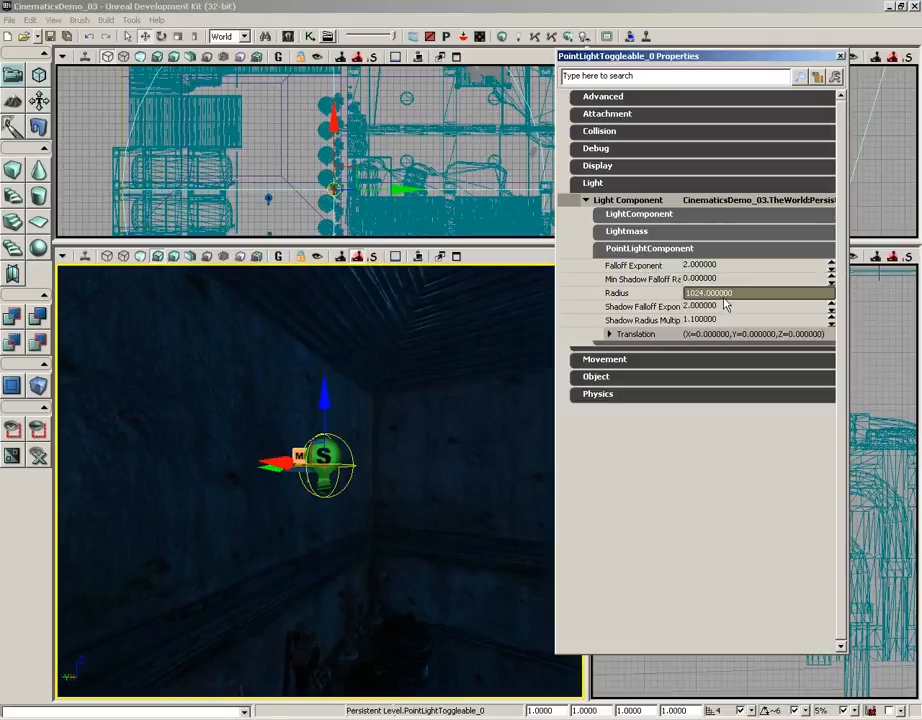
pyautogui.click(700, 293)
pyautogui.doubleClick(755, 293)
pyautogui.moveTo(497, 383); pyautogui.dragTo(498, 397)
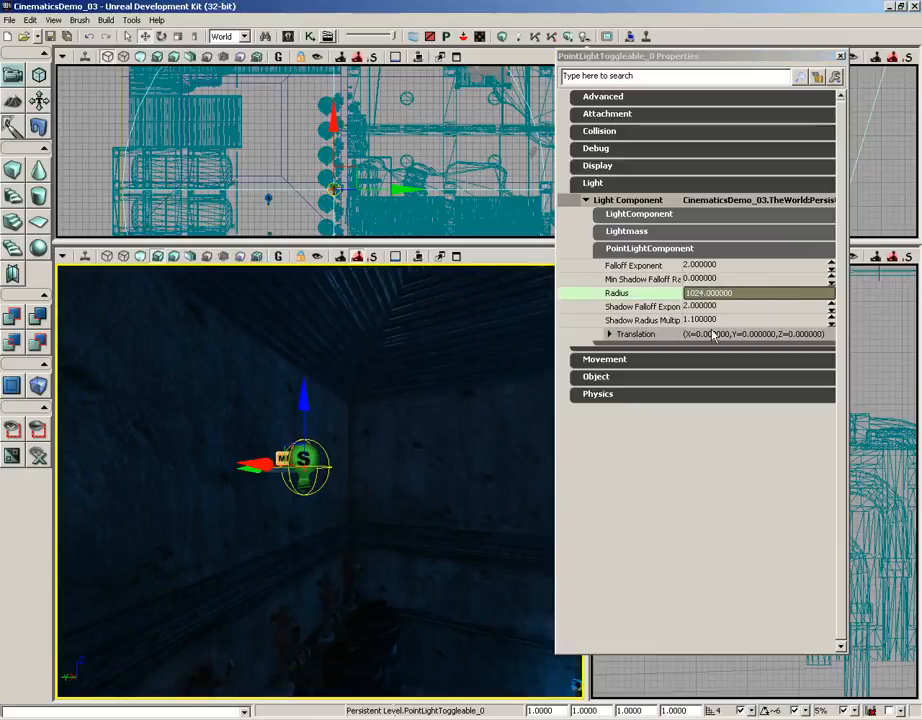
pyautogui.click(719, 296)
pyautogui.write('512')
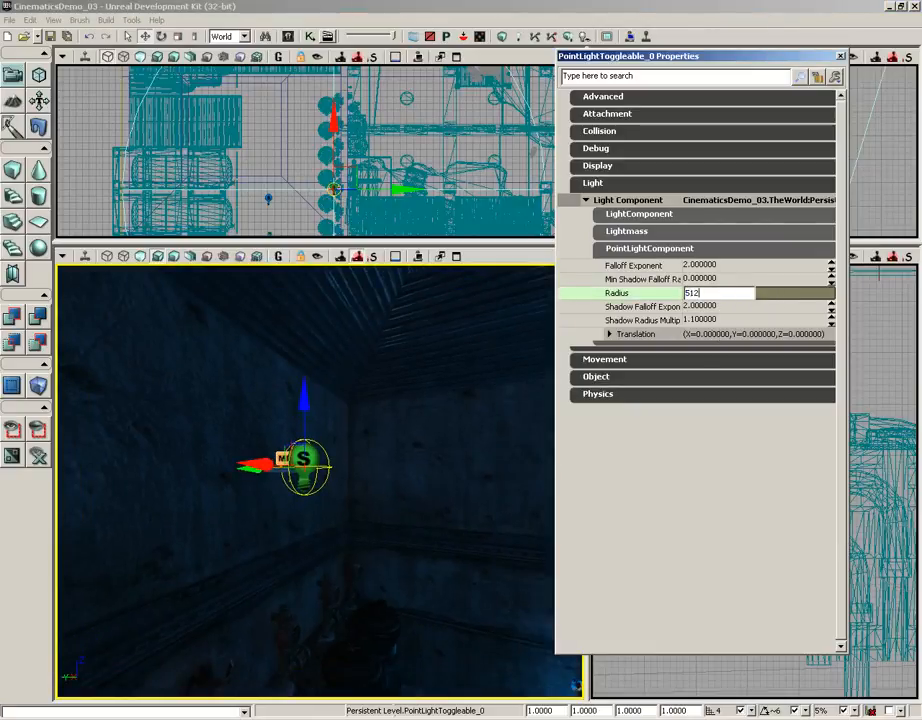
pyautogui.press('Return')
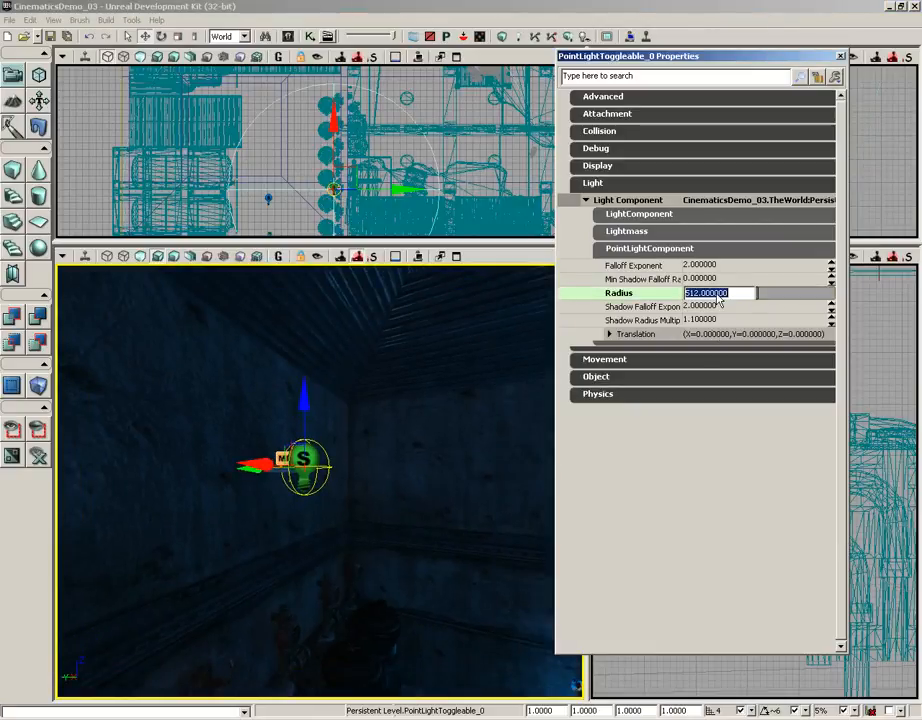
# - Set the point light's Brightness to 1 and inspect how the light falls in the room
pyautogui.click(638, 214)
pyautogui.click(702, 244)
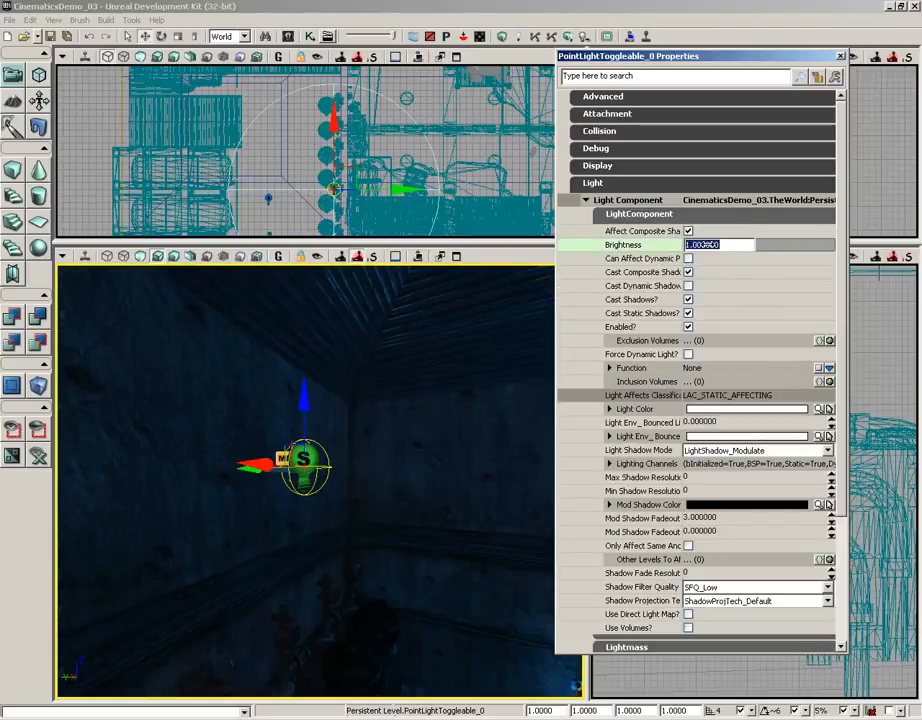
pyautogui.write('1')
pyautogui.press('Return')
pyautogui.moveTo(475, 467)
pyautogui.mouseDown(button='right')
pyautogui.moveTo(473, 539)
pyautogui.moveTo(412, 485)
pyautogui.moveTo(551, 480)
pyautogui.moveTo(340, 355)
pyautogui.moveTo(329, 397)
pyautogui.moveTo(475, 463)
pyautogui.mouseUp(button='right')
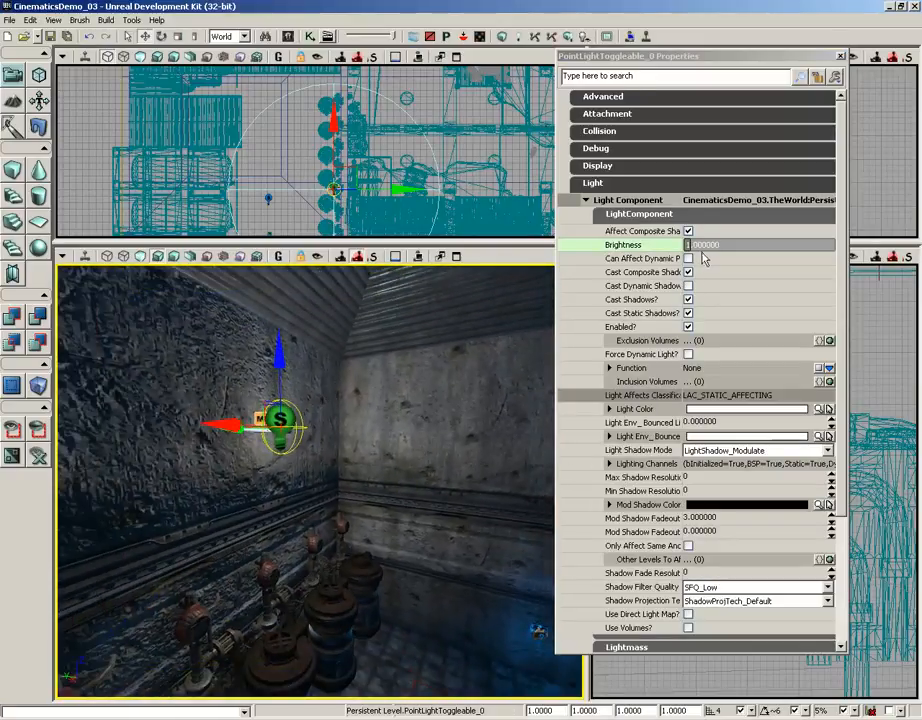
# - Set the point light's Brightness to 0 and close its properties
pyautogui.click(745, 244)
pyautogui.write('0')
pyautogui.press('Return')
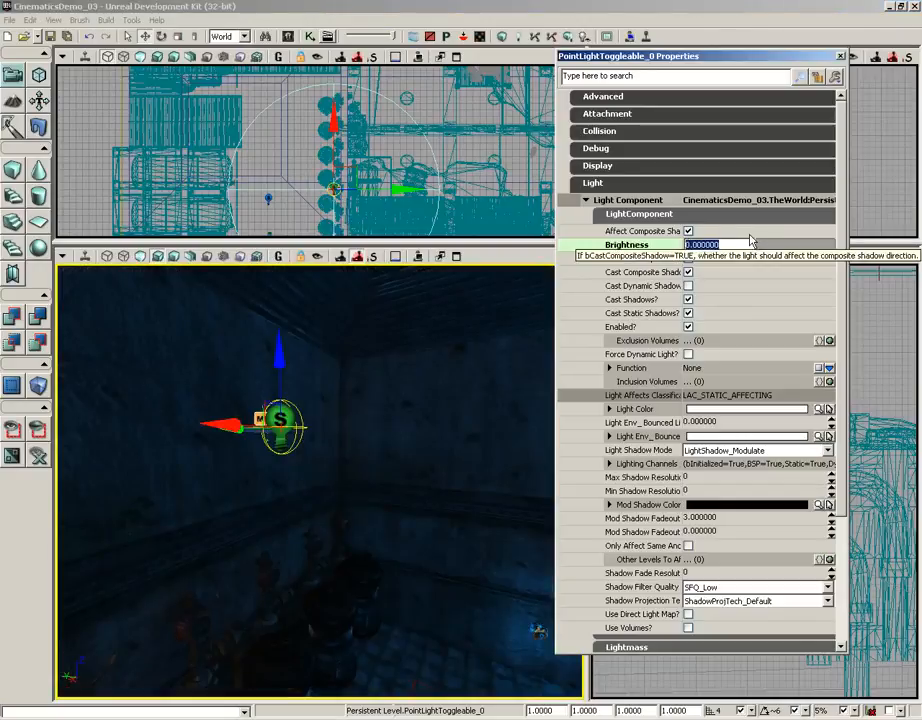
pyautogui.moveTo(451, 455); pyautogui.dragTo(470, 428)
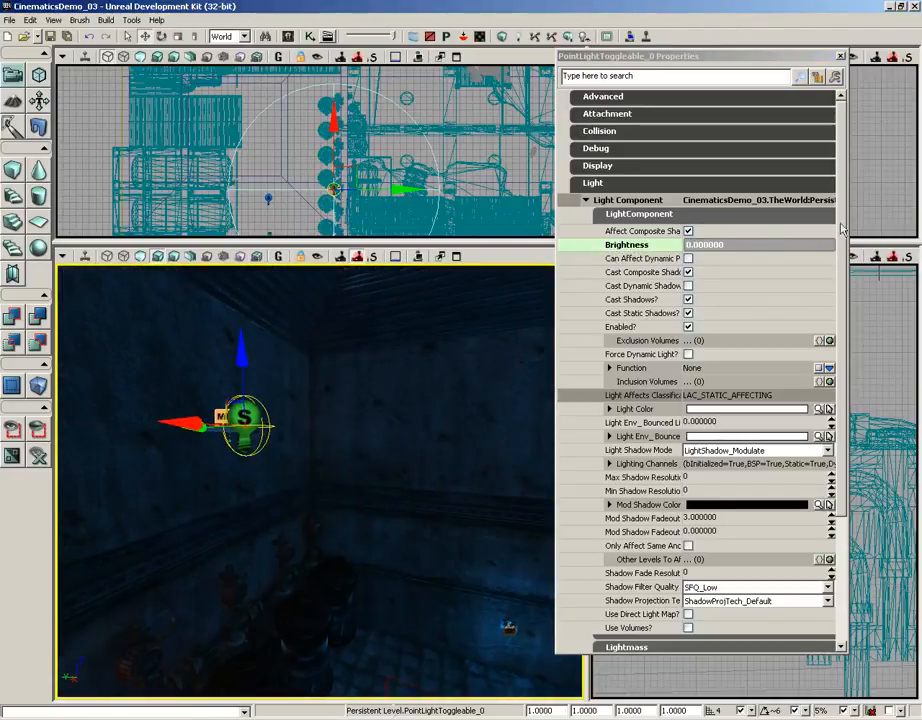
pyautogui.click(840, 57)
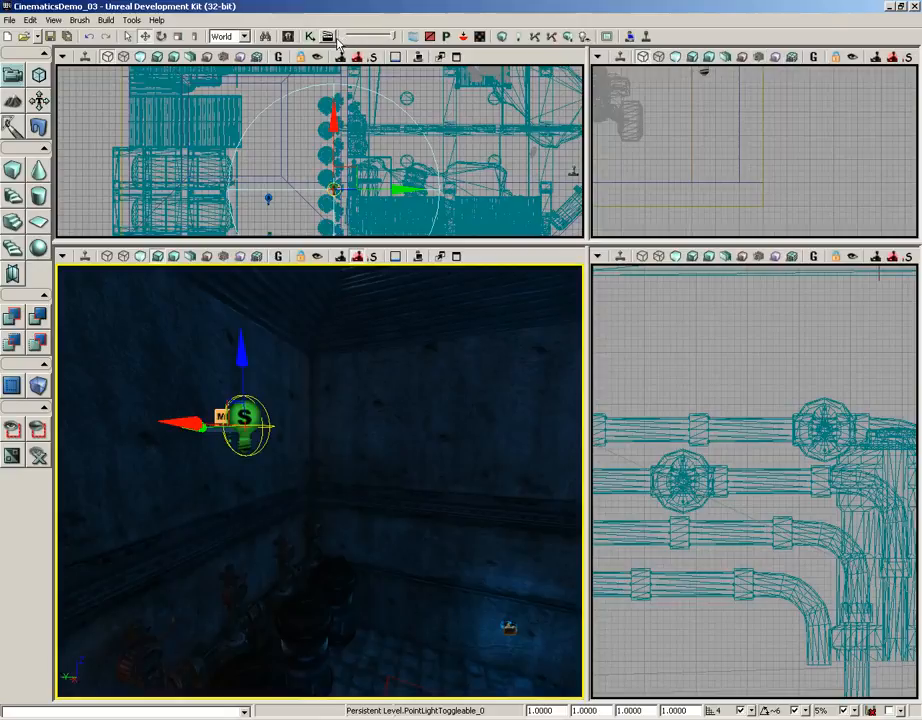
# - Open the Matinee from the level's Kismet sequence and place its editor beside the perspective view
pyautogui.click(312, 37)
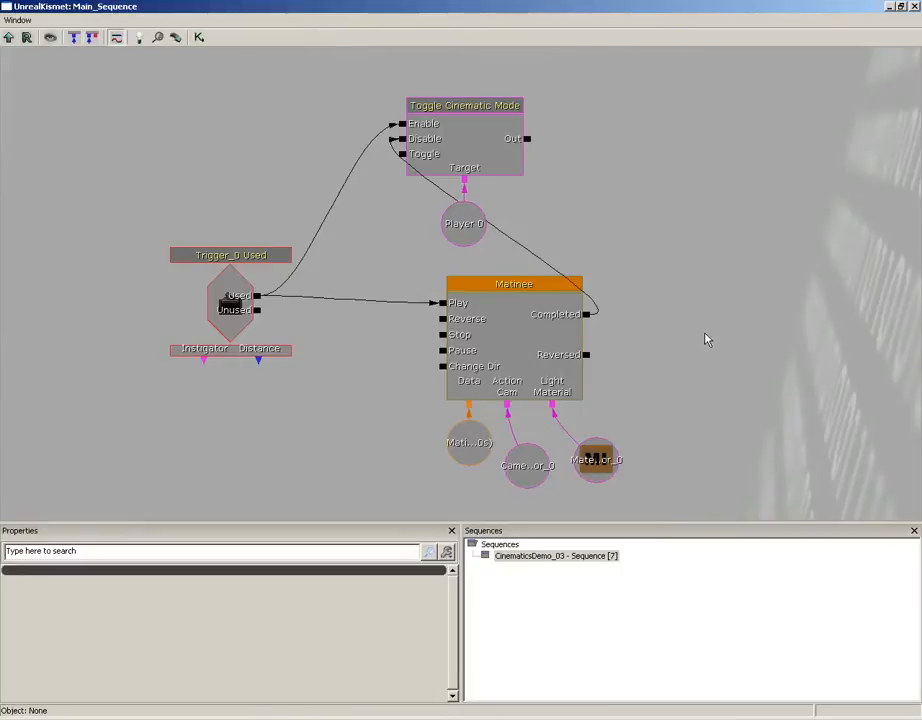
pyautogui.doubleClick(461, 233)
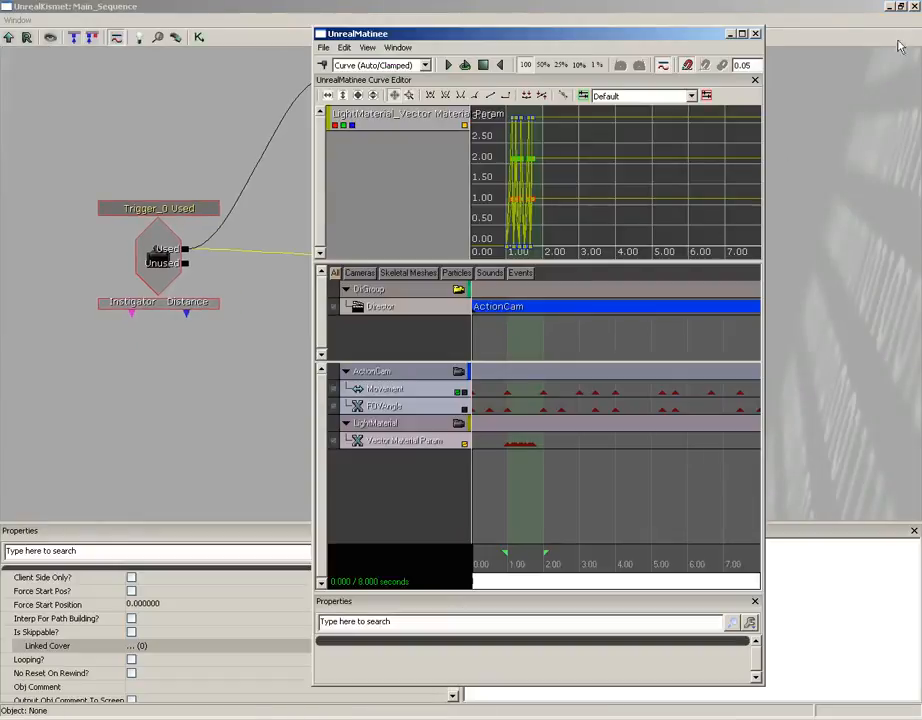
pyautogui.click(914, 7)
pyautogui.moveTo(586, 35); pyautogui.dragTo(747, 31)
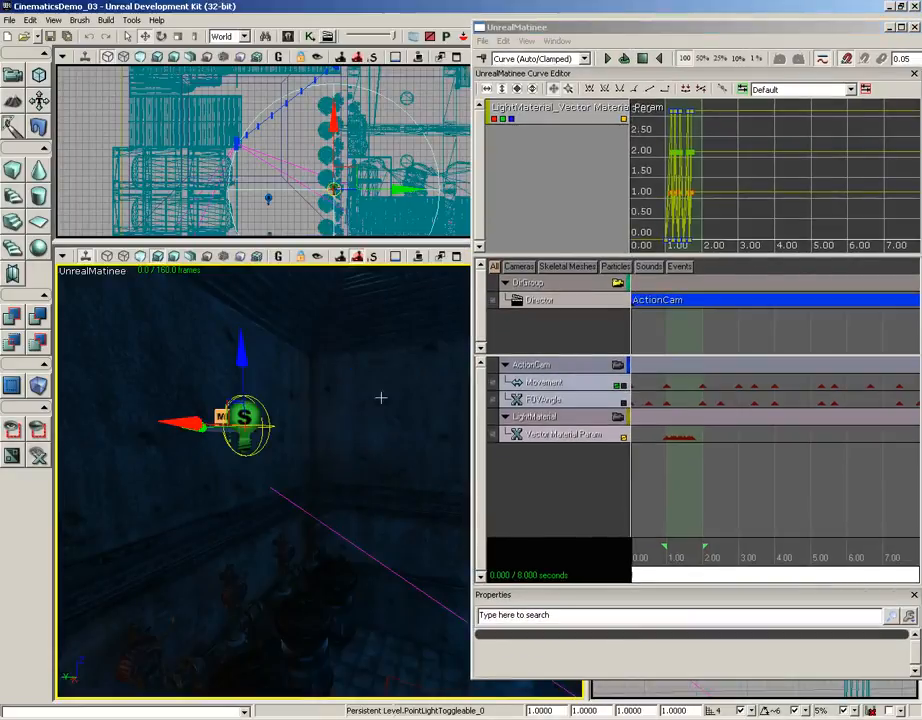
# - Add a new empty Matinee group named LightActor for the selected toggleable point light
pyautogui.moveTo(381, 398)
pyautogui.mouseDown()
pyautogui.moveTo(331, 315)
pyautogui.moveTo(377, 416)
pyautogui.mouseUp()
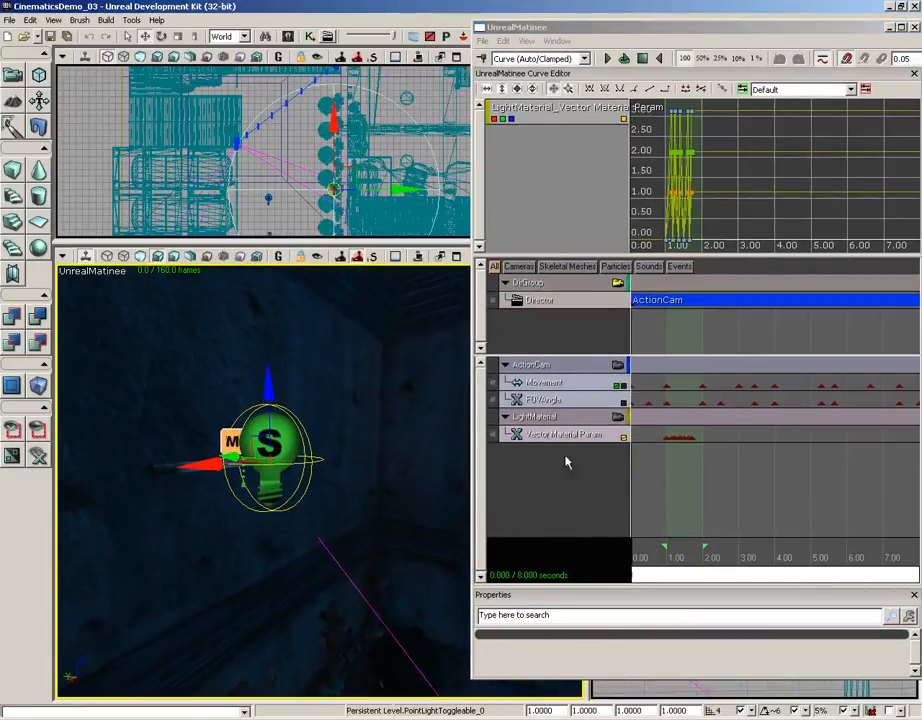
pyautogui.rightClick(527, 459)
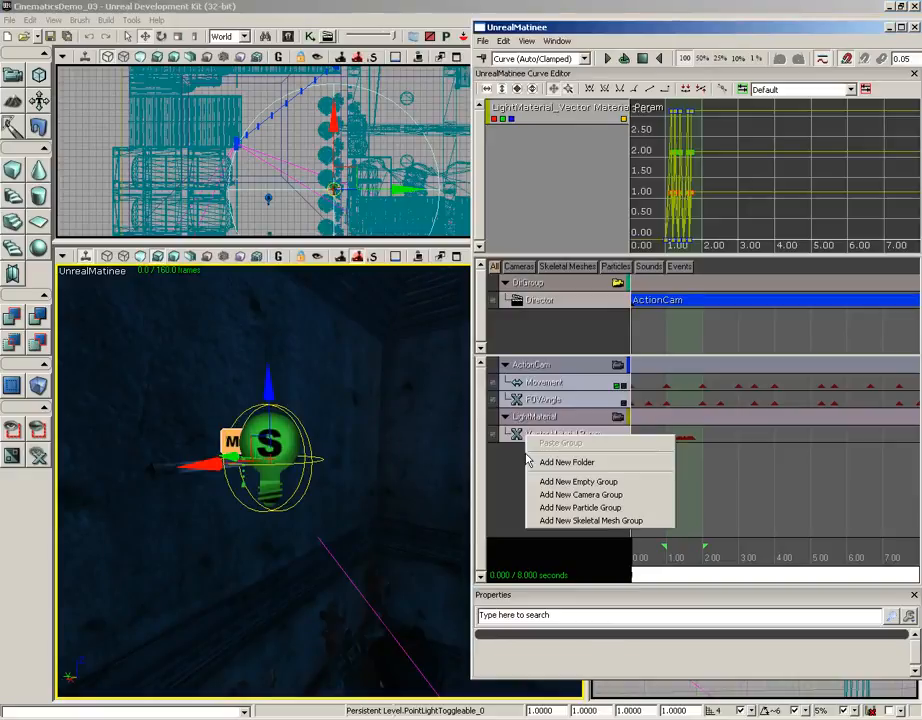
pyautogui.click(570, 486)
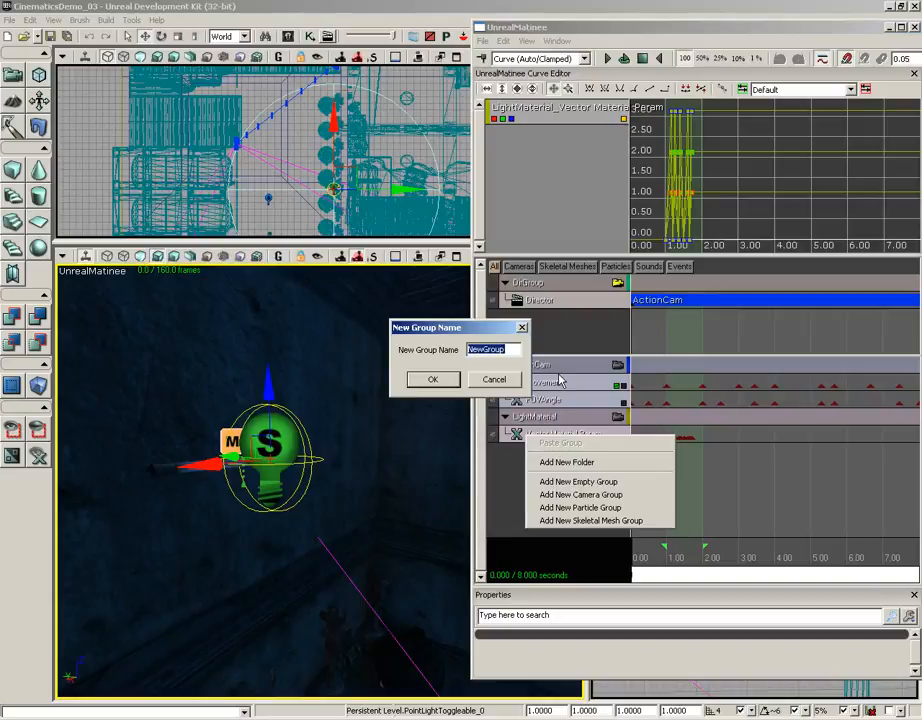
pyautogui.write('LightActor')
pyautogui.press('Return')
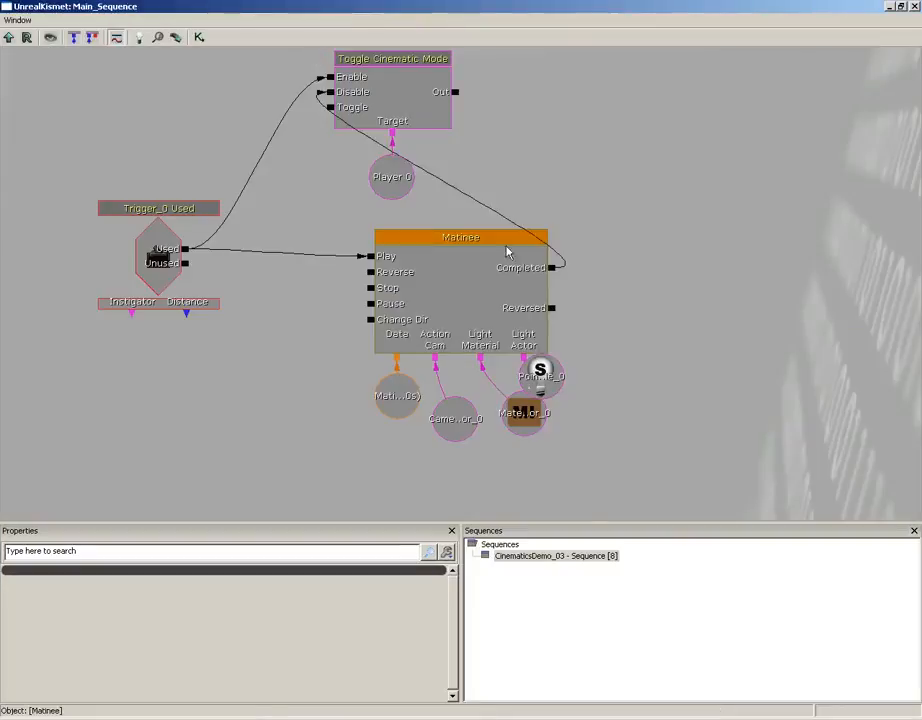
# - Rearrange the camera, material instance and point light variables beneath the Kismet Matinee node so they no longer overlap
pyautogui.click(540, 378)
pyautogui.moveTo(540, 378); pyautogui.dragTo(569, 416)
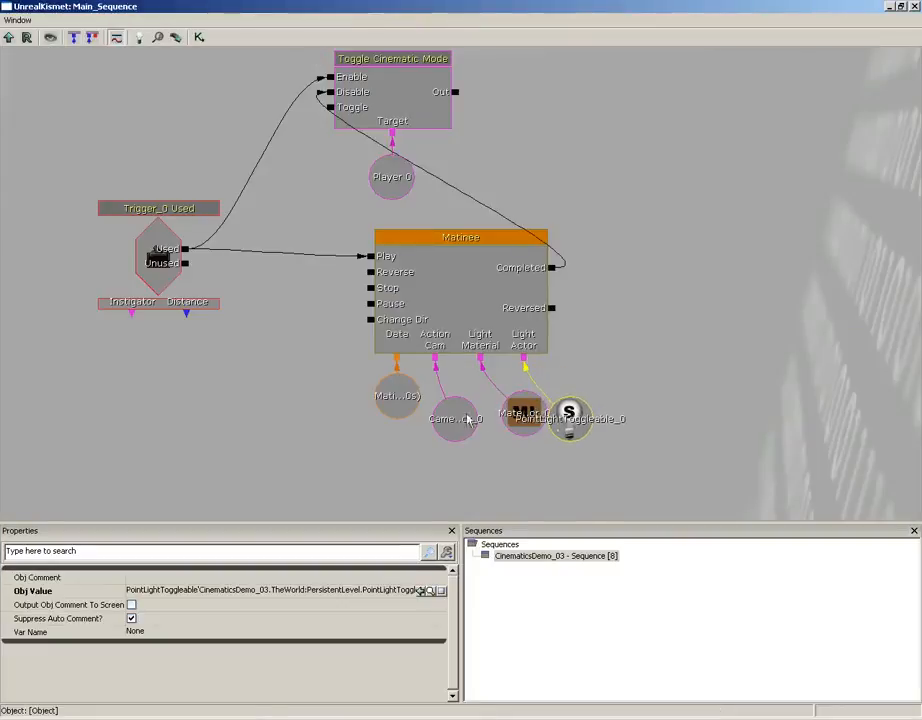
pyautogui.moveTo(467, 420); pyautogui.dragTo(439, 449)
pyautogui.moveTo(531, 418); pyautogui.dragTo(505, 423)
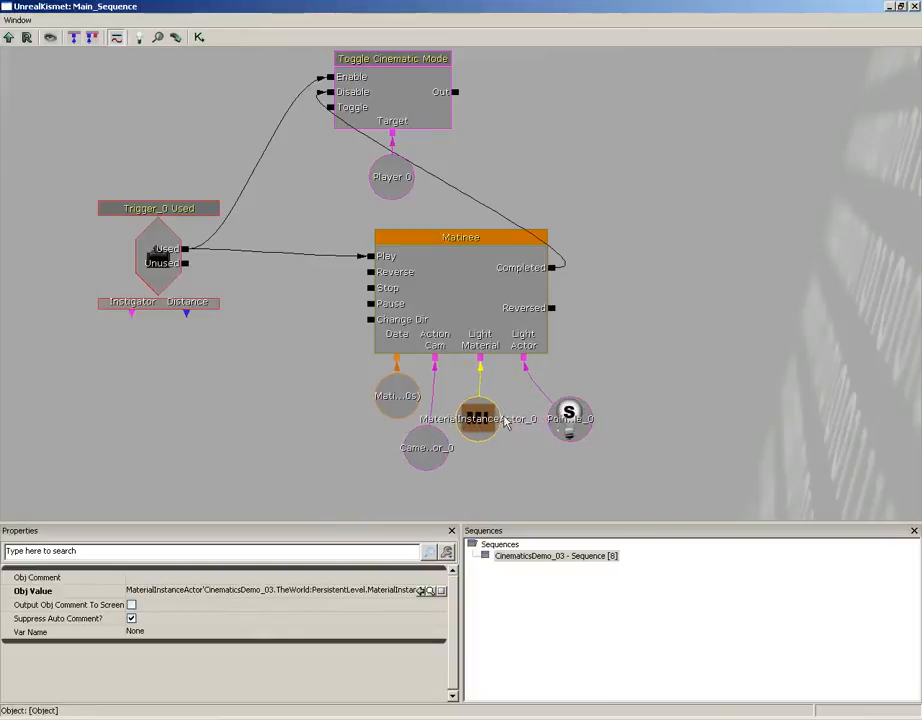
pyautogui.moveTo(569, 418); pyautogui.dragTo(523, 458)
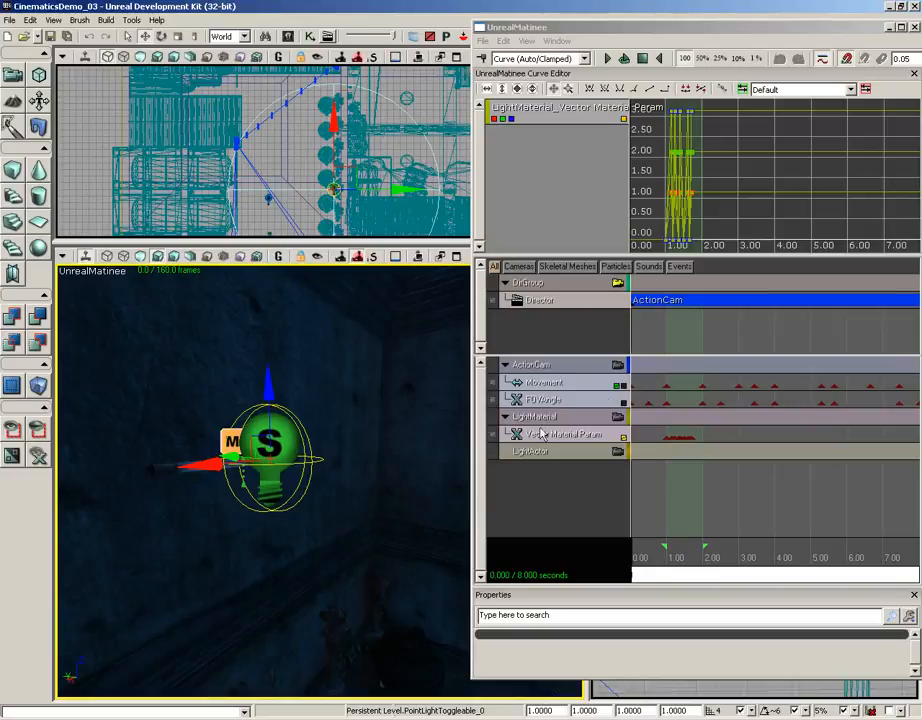
# - Add a float property track for PointLightComponent0.Brightness to the LightActor group
pyautogui.click(534, 454)
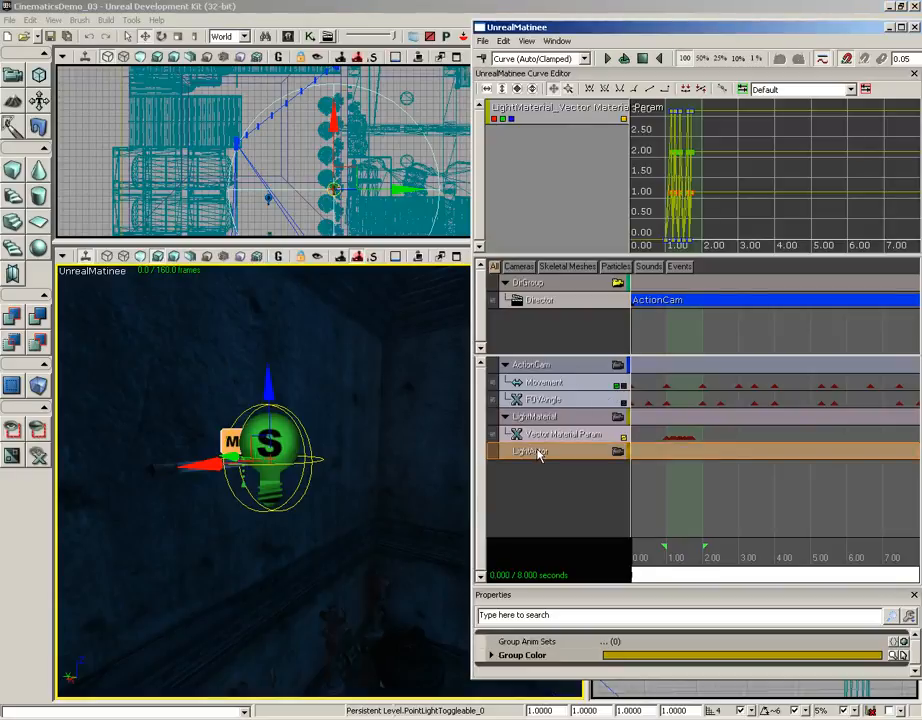
pyautogui.rightClick(539, 455)
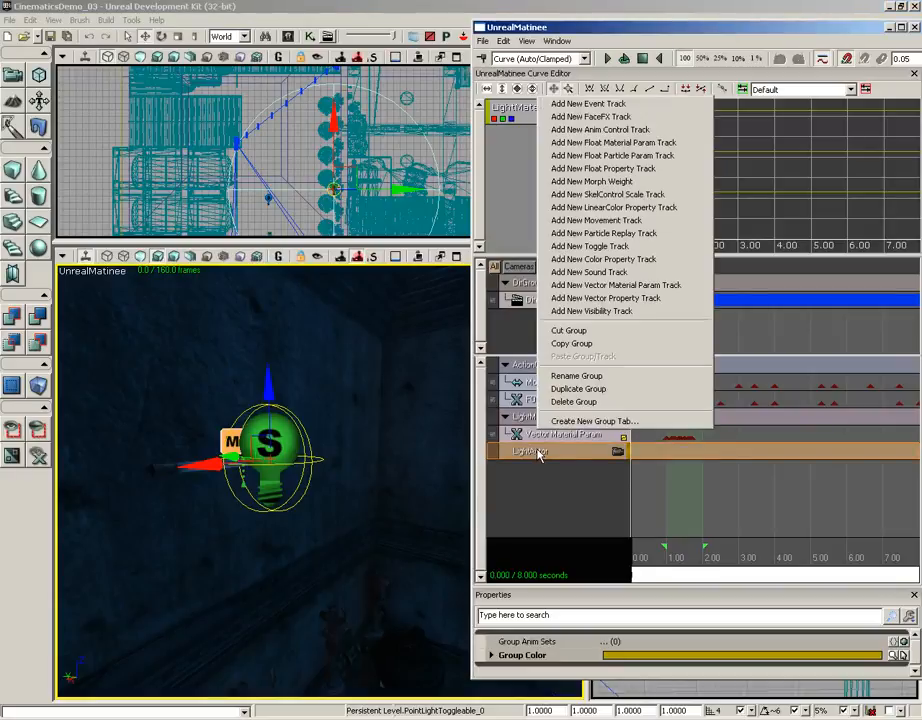
pyautogui.click(601, 172)
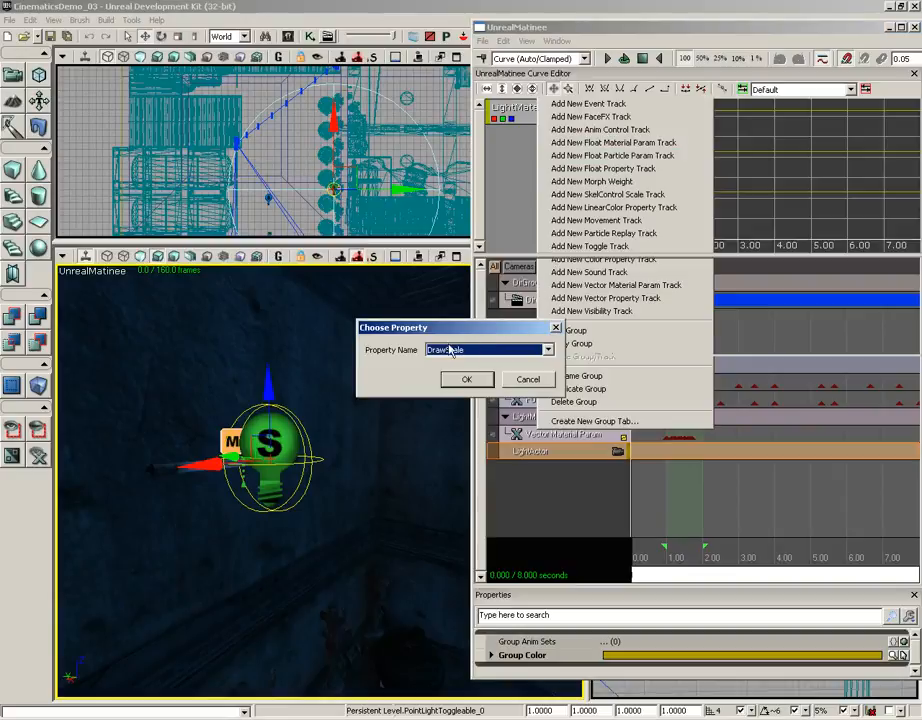
pyautogui.click(547, 349)
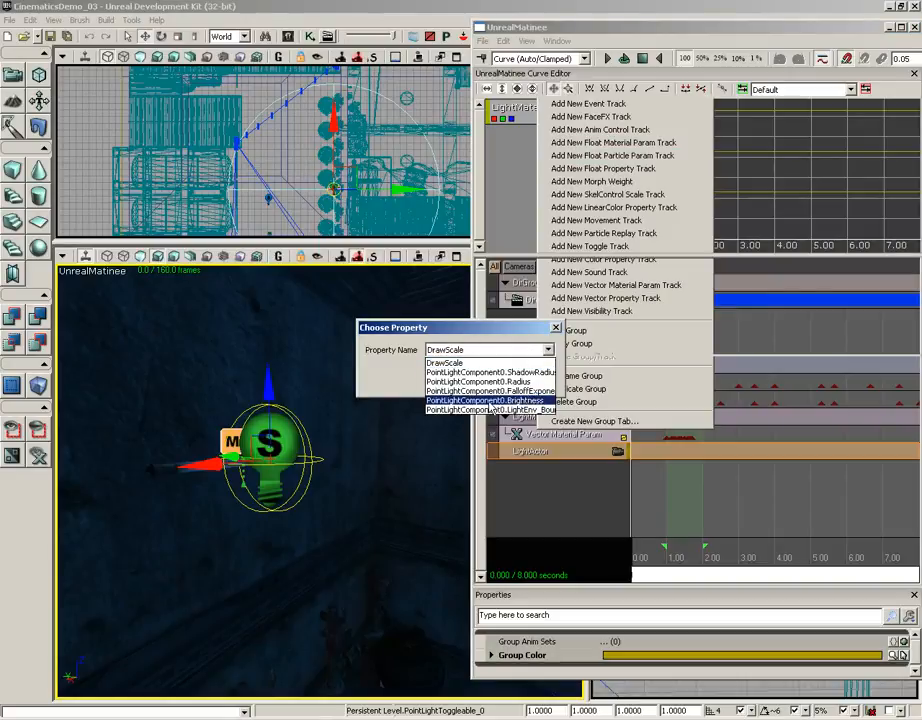
pyautogui.click(393, 386)
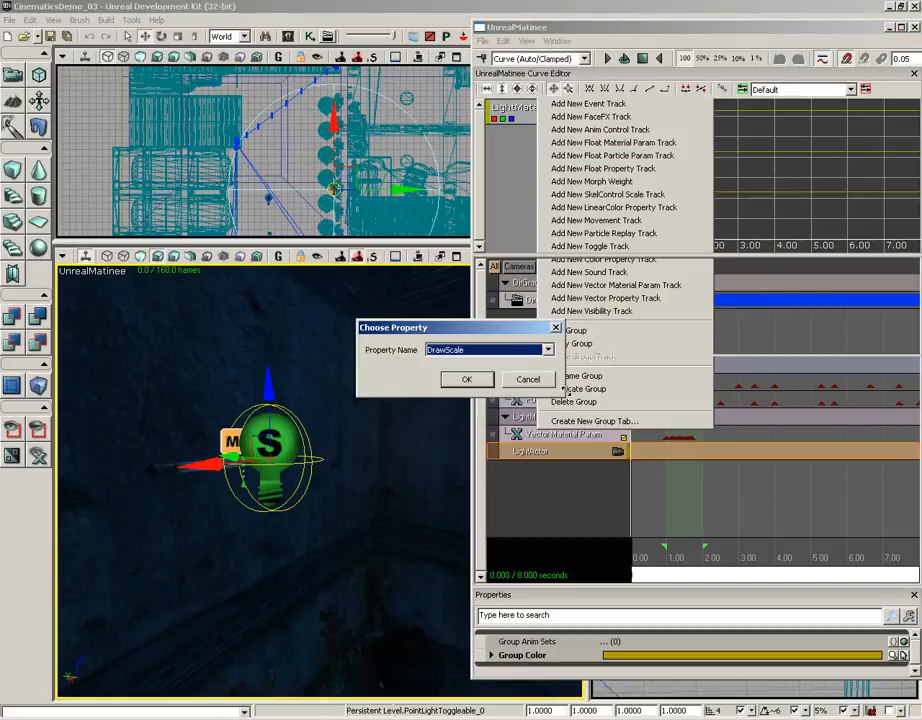
pyautogui.click(520, 350)
pyautogui.click(393, 374)
pyautogui.moveTo(562, 372); pyautogui.dragTo(733, 372)
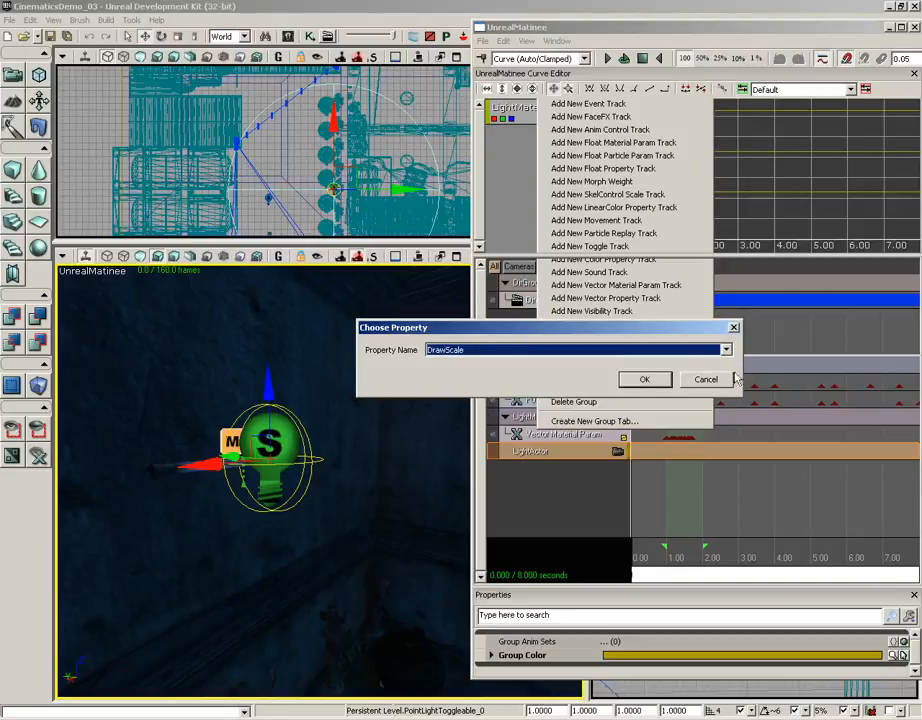
pyautogui.click(725, 350)
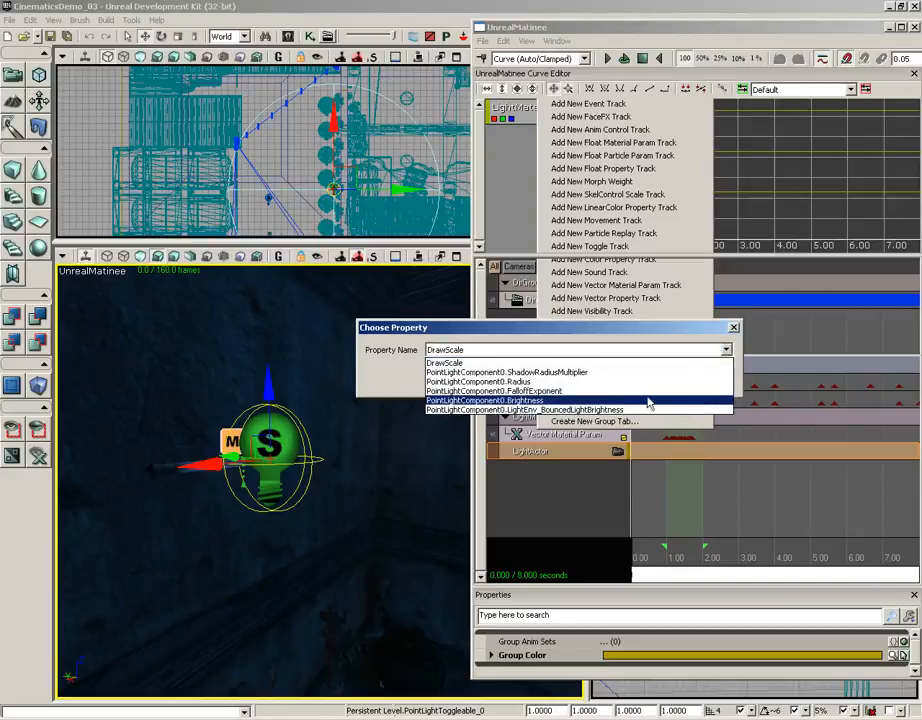
pyautogui.click(519, 402)
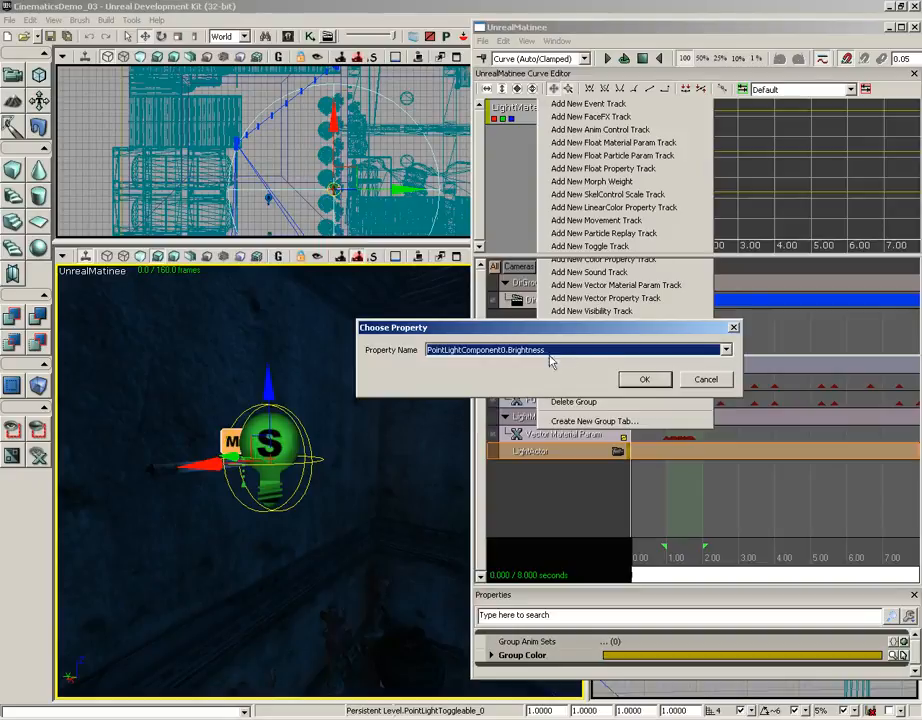
pyautogui.click(645, 380)
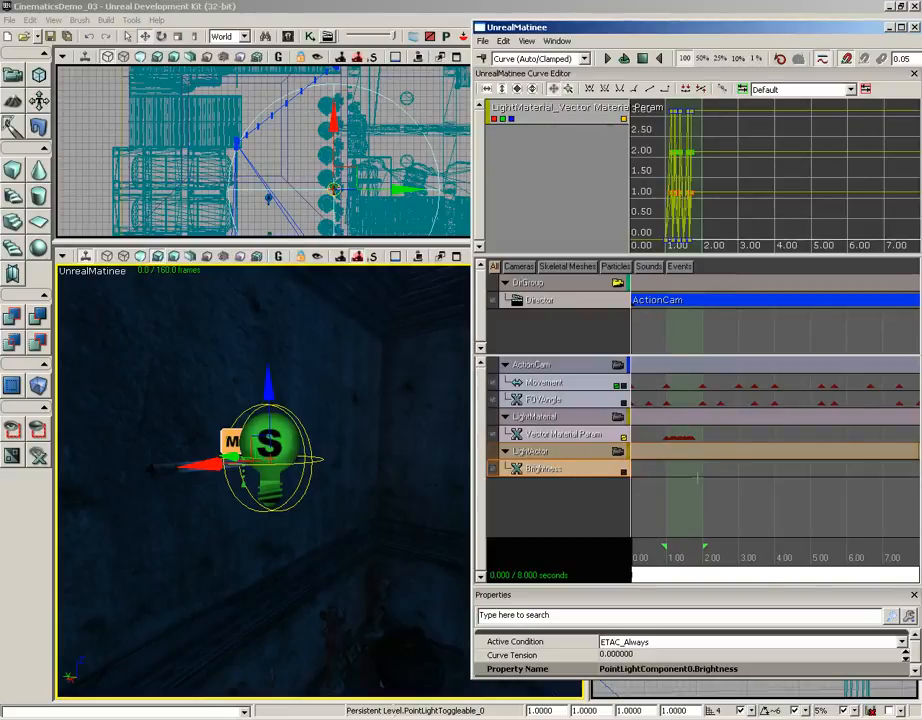
# - Add a Brightness key with value 0 at 1.00 seconds, aligned with the first Vector Material Param key
pyautogui.scroll(4, 770, 471)
pyautogui.scroll(3, 770, 471)
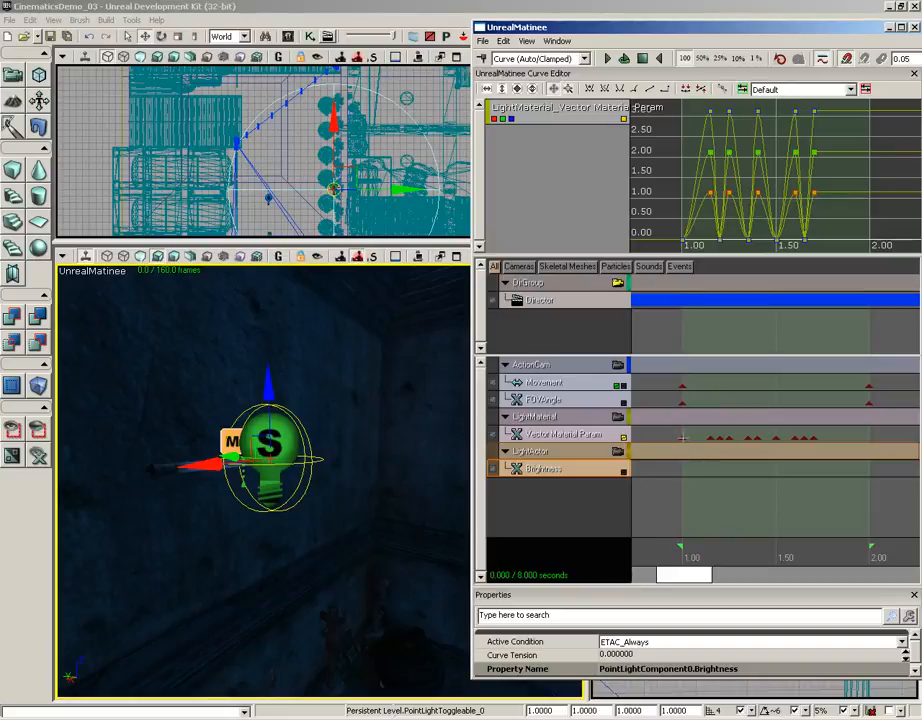
pyautogui.click(682, 437)
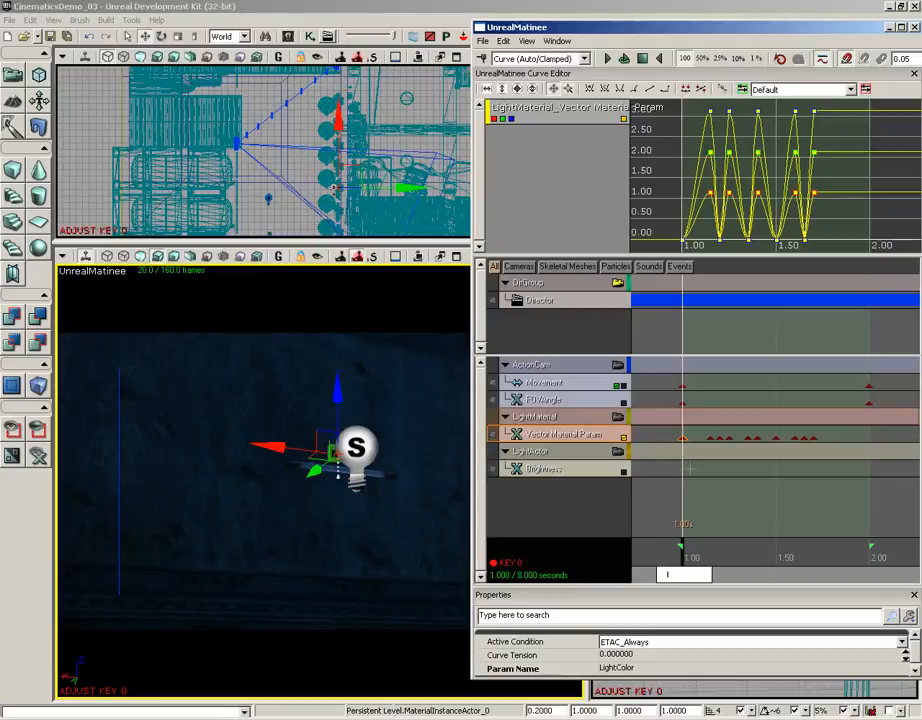
pyautogui.click(570, 472)
pyautogui.press('Return')
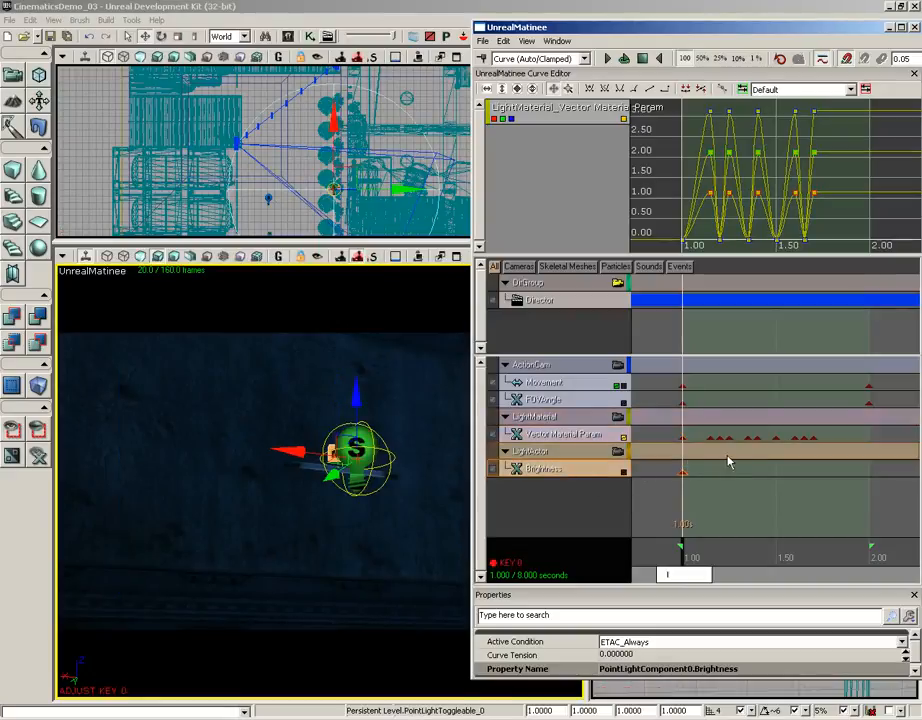
pyautogui.rightClick(682, 472)
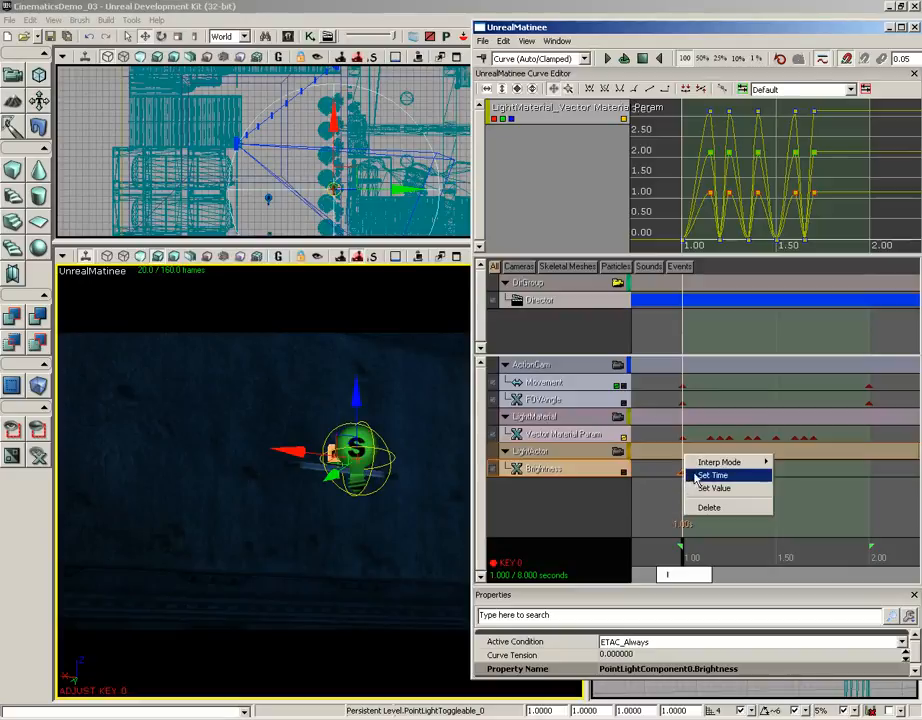
pyautogui.click(712, 488)
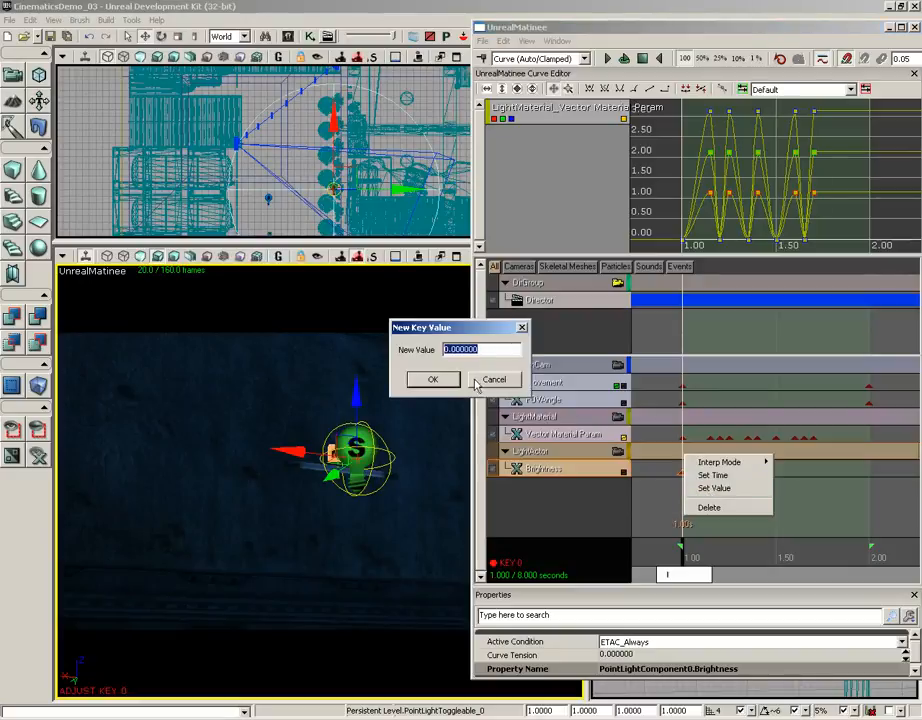
pyautogui.click(433, 380)
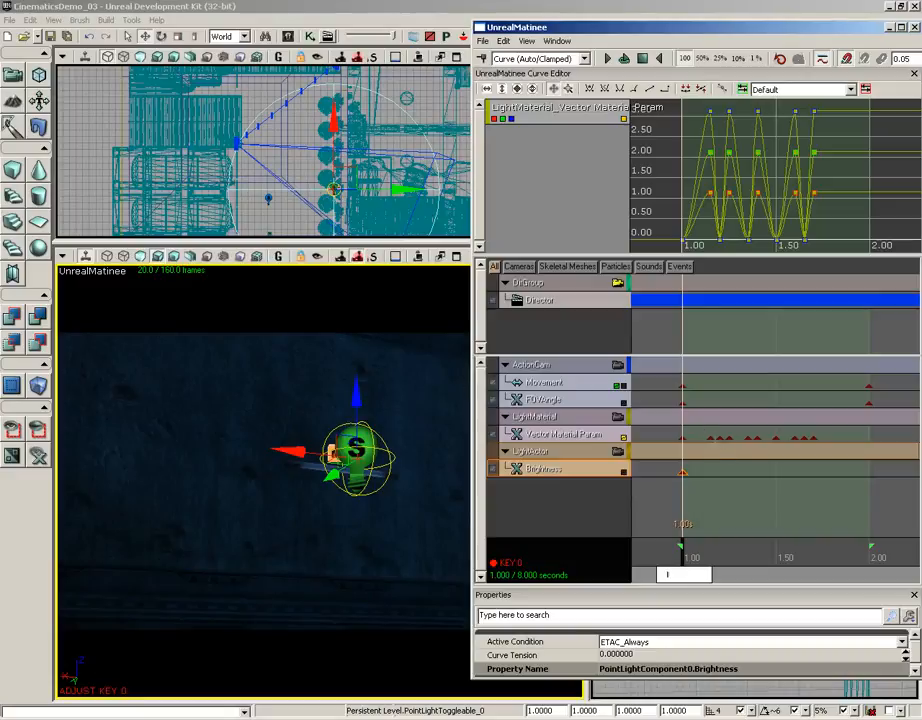
# - Add a Brightness key at 1.15 seconds and set its value to 1
pyautogui.click(697, 438)
pyautogui.click(590, 480)
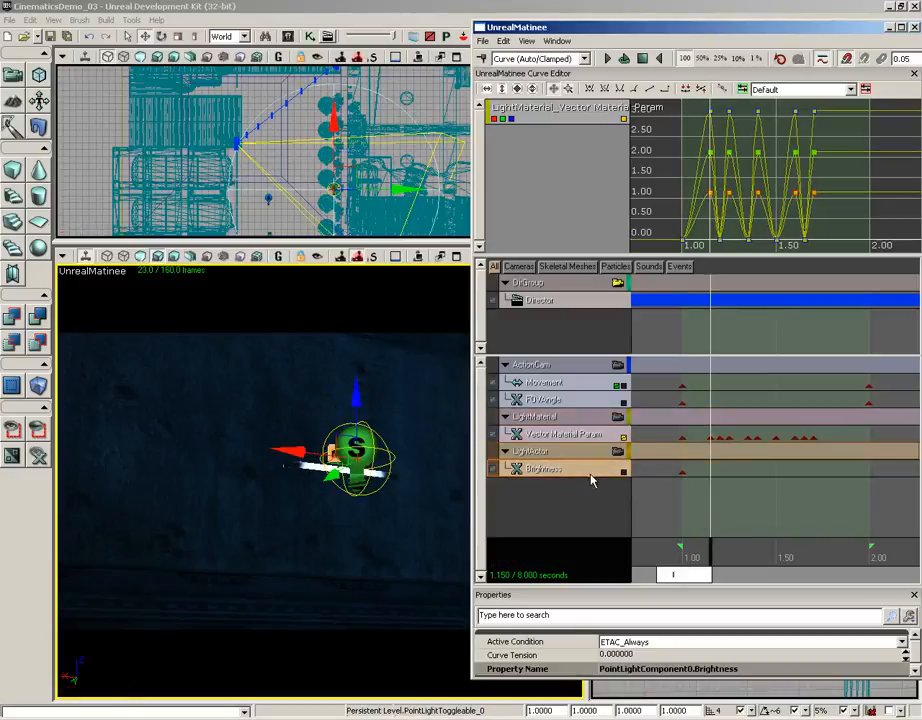
pyautogui.press('Return')
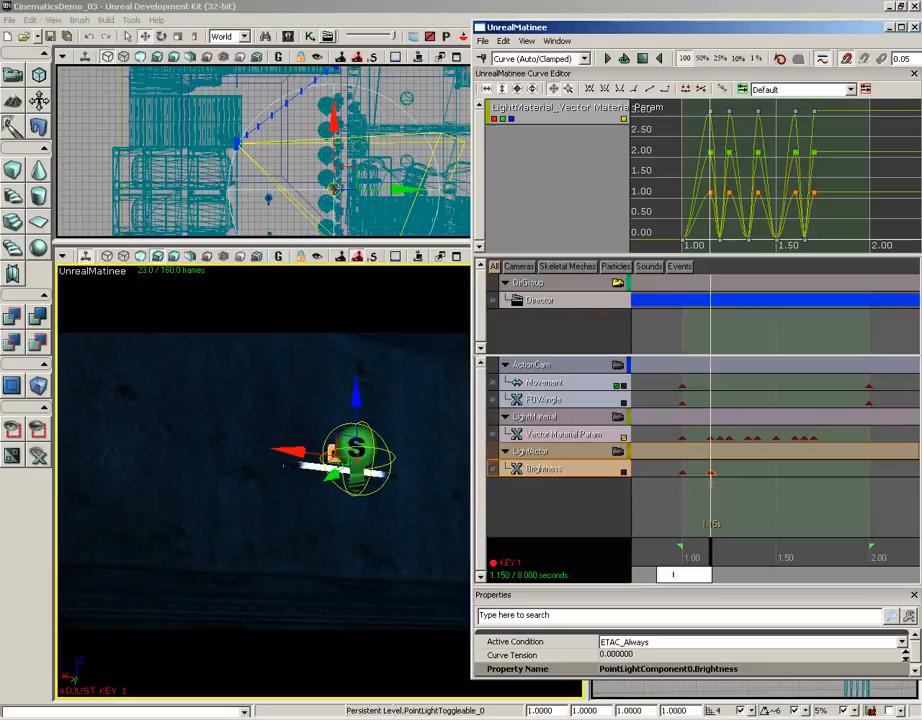
pyautogui.rightClick(711, 473)
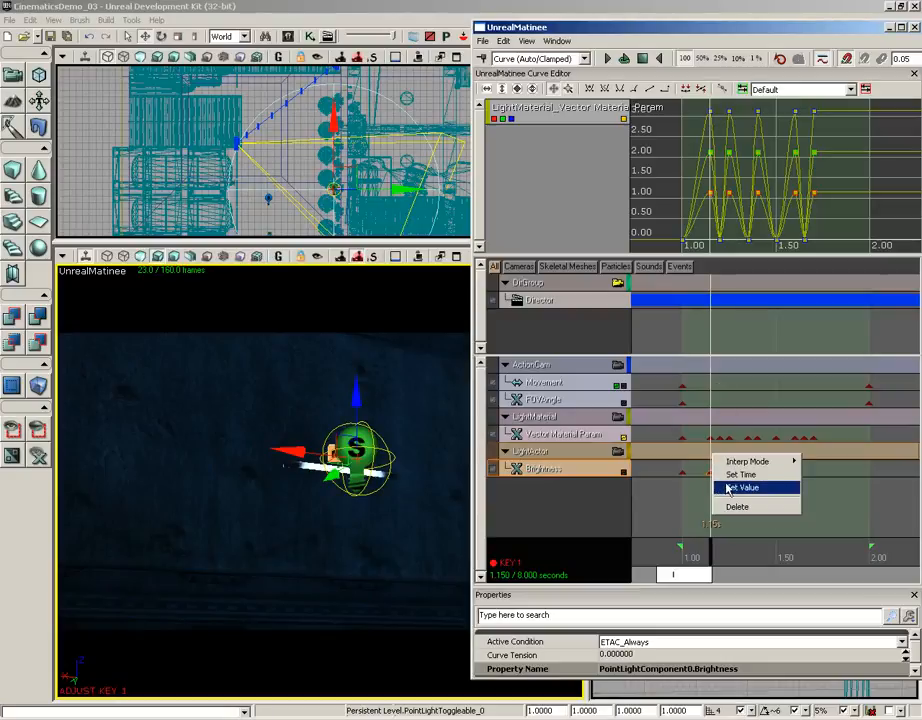
pyautogui.click(740, 487)
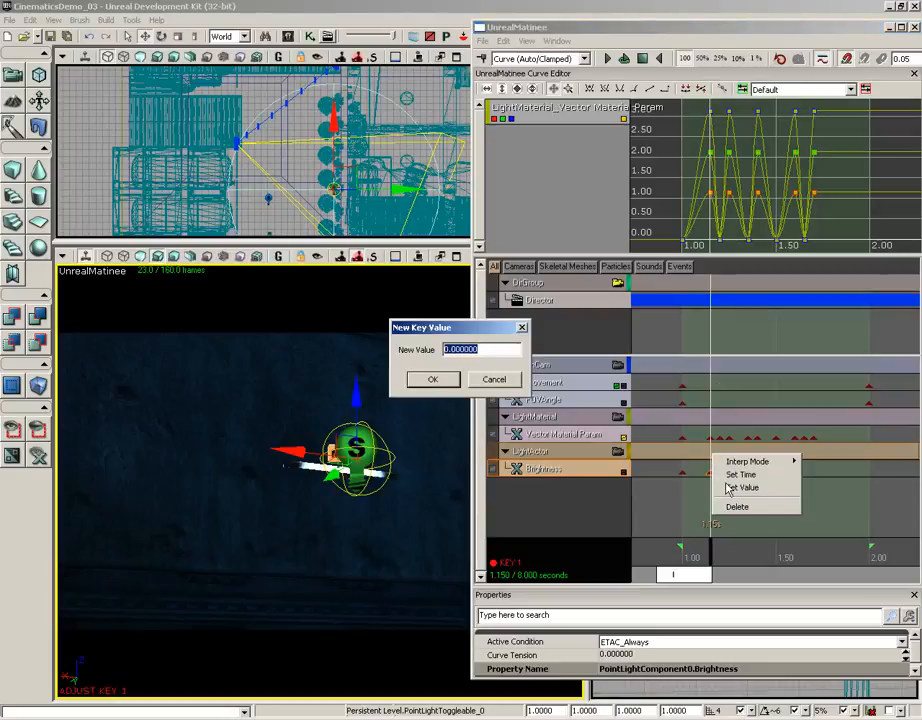
pyautogui.write('1')
pyautogui.press('Return')
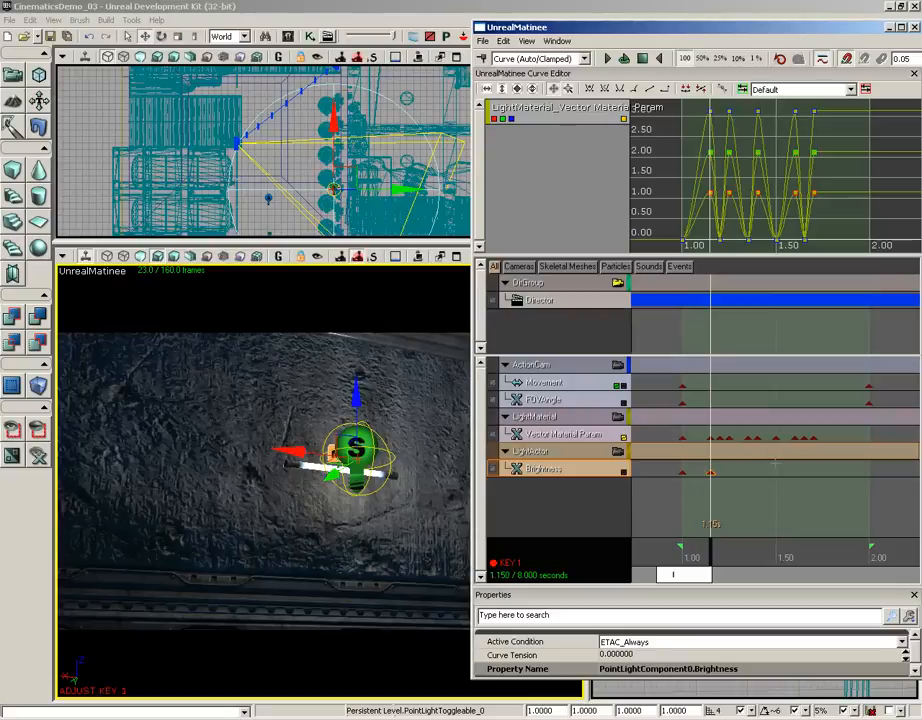
# - Add a Brightness key at 1.20 seconds, matching the material track's key there, and set its value to 0
pyautogui.click(718, 438)
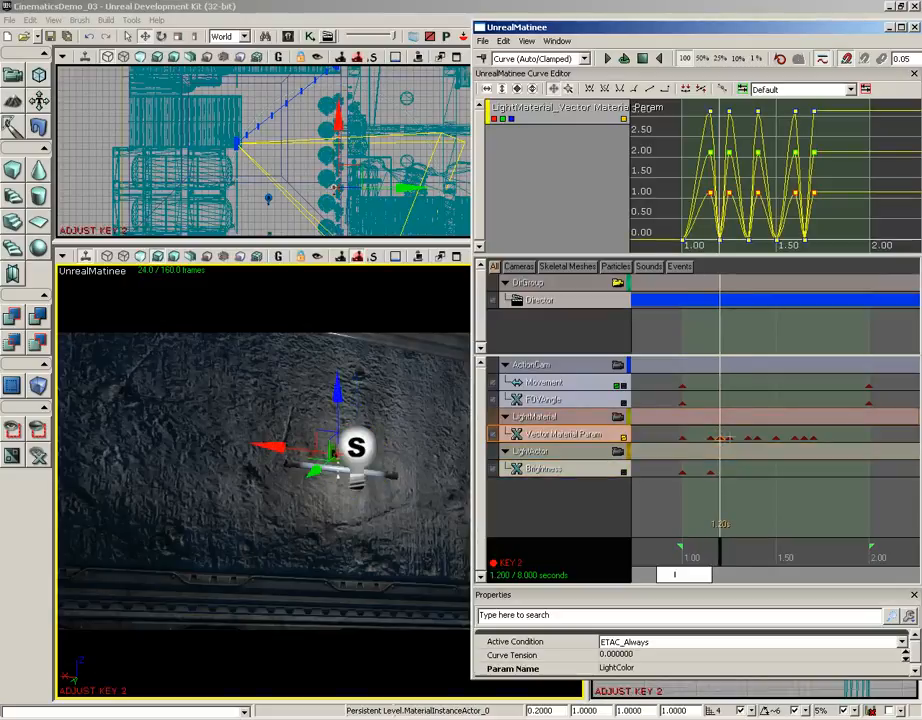
pyautogui.moveTo(729, 438); pyautogui.dragTo(750, 438)
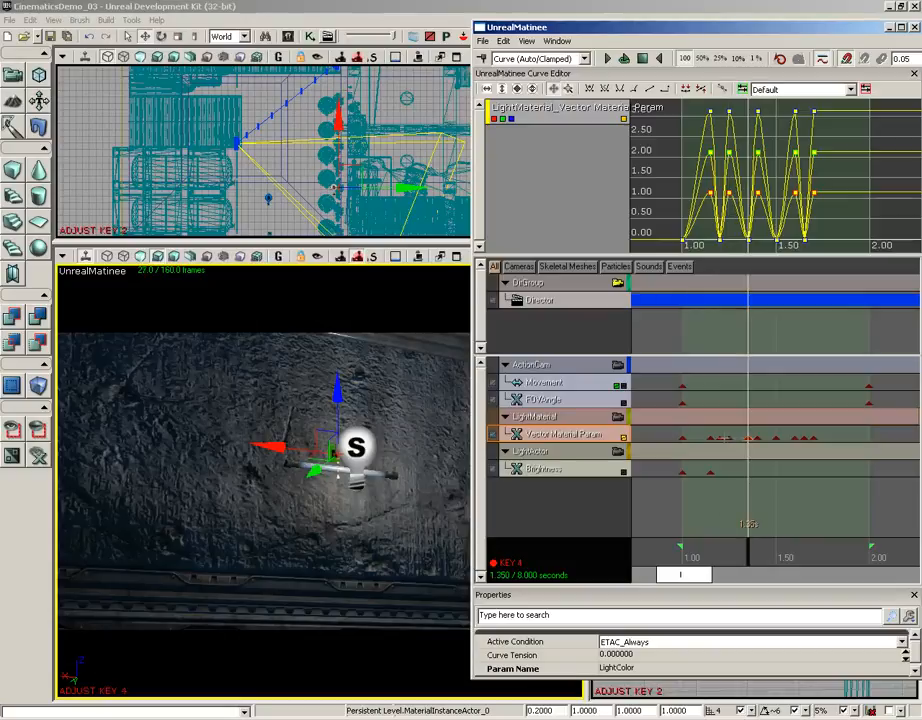
pyautogui.click(723, 438)
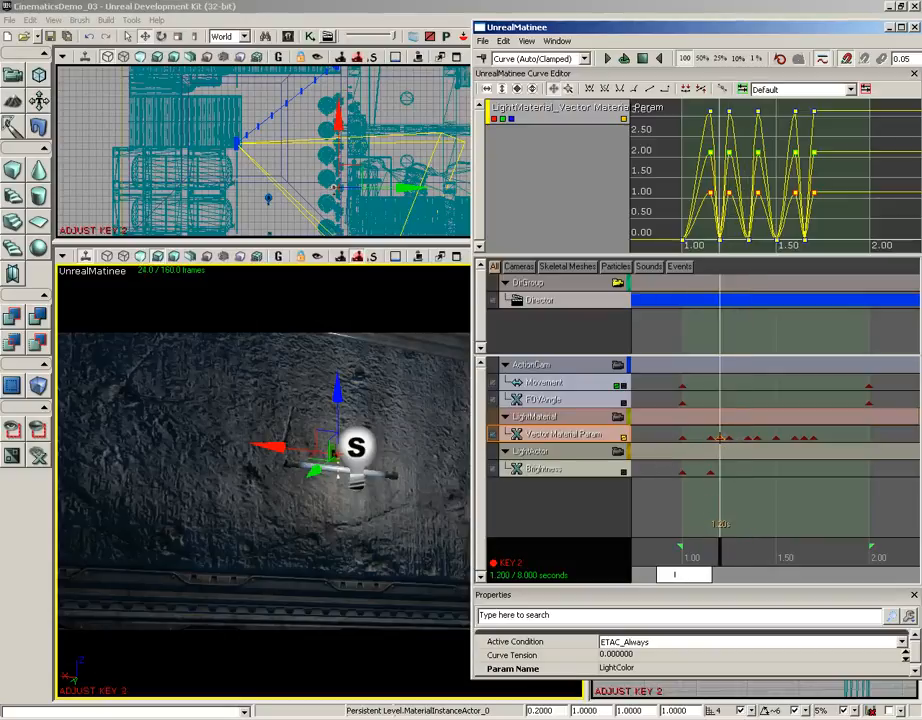
pyautogui.click(598, 473)
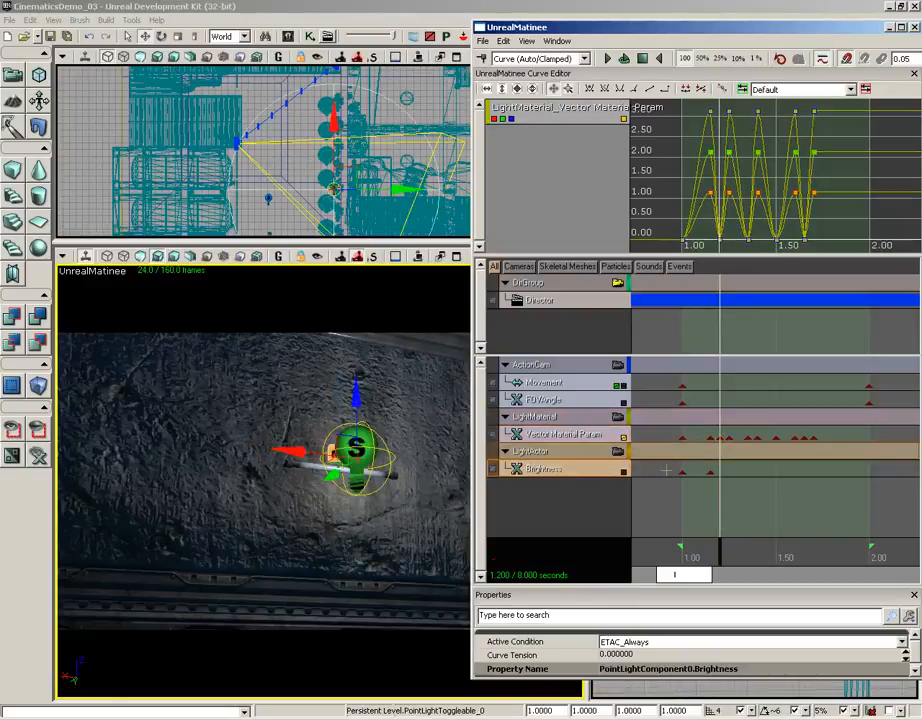
pyautogui.press('Return')
pyautogui.rightClick(718, 472)
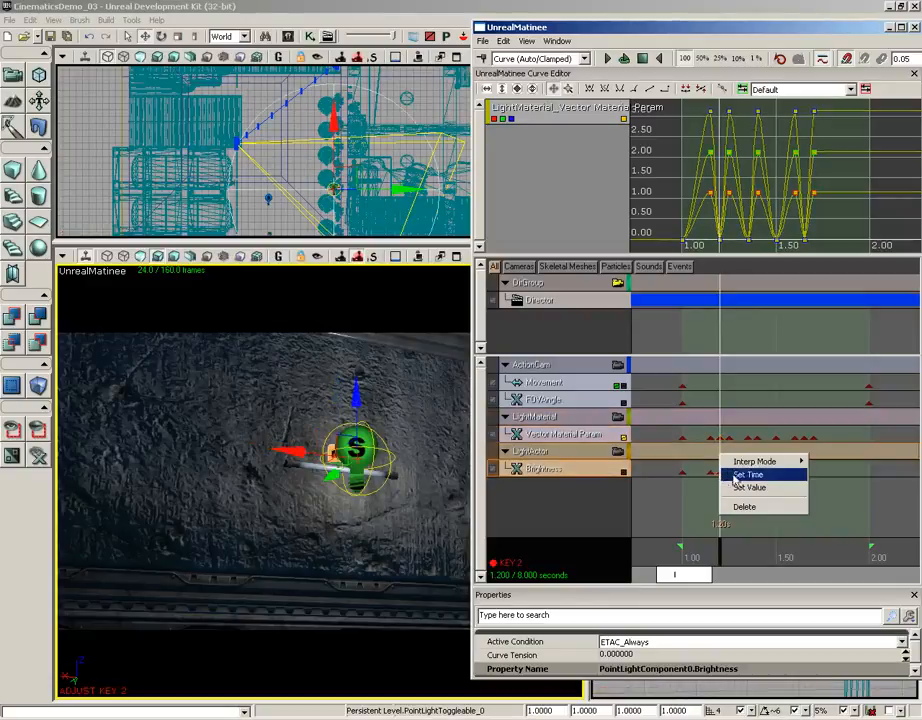
pyautogui.click(748, 487)
pyautogui.write('0')
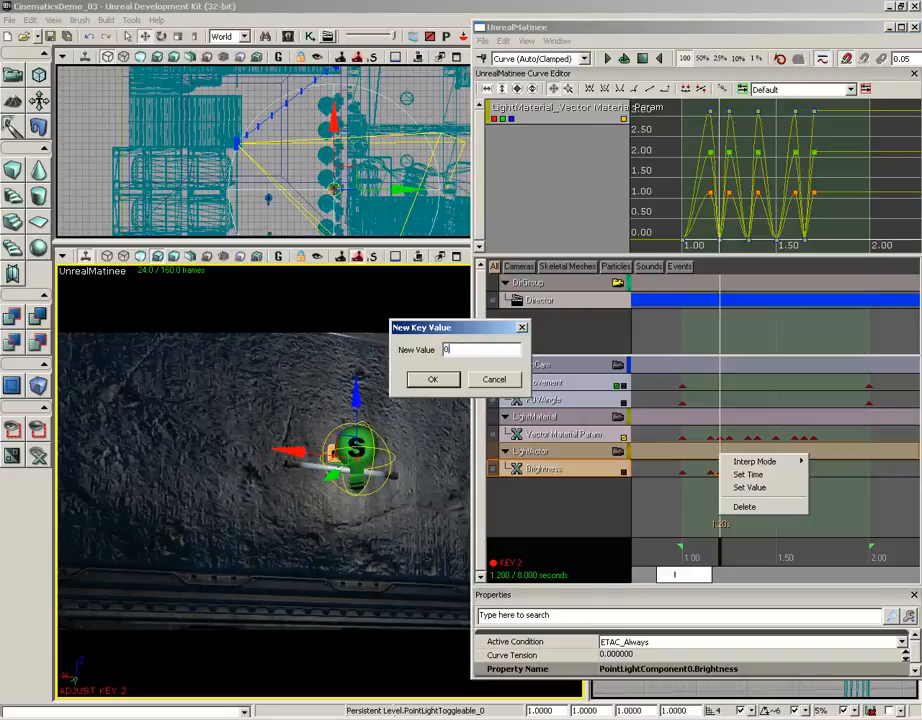
pyautogui.press('Return')
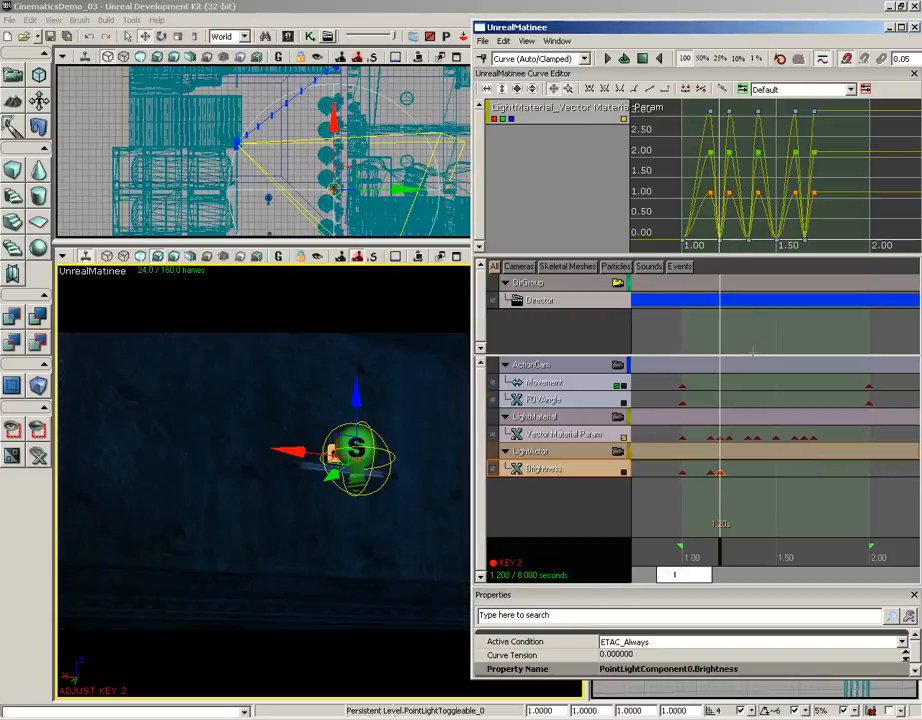
# - Duplicate the Brightness key at 1.15 seconds and place the copy at 1.25 seconds, in line with the material track's key
pyautogui.click(710, 473)
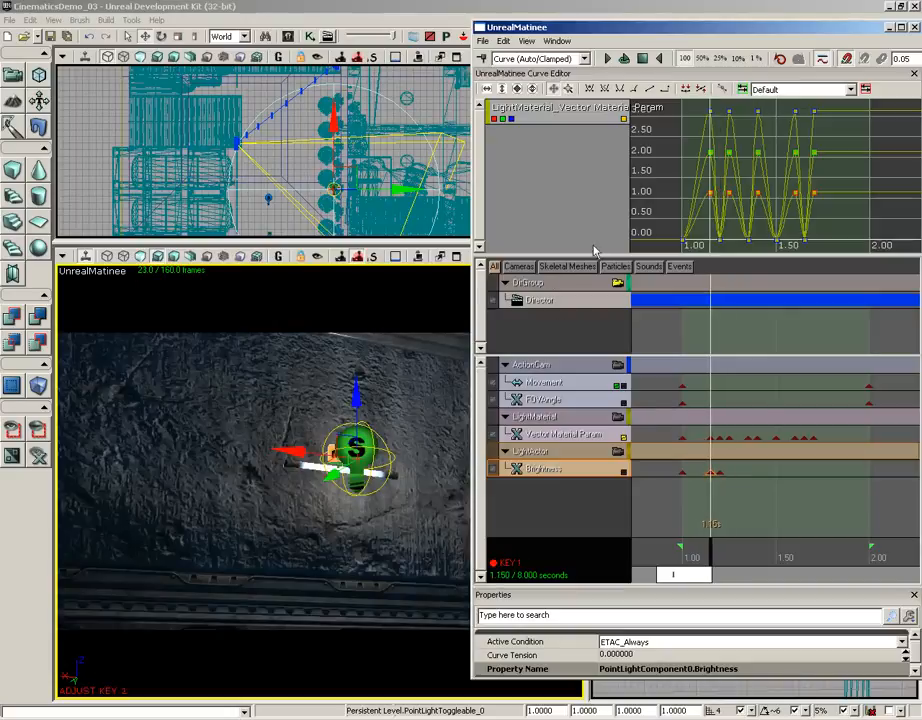
pyautogui.click(503, 41)
pyautogui.click(514, 101)
pyautogui.keyDown('ctrl'); pyautogui.moveTo(712, 474); pyautogui.dragTo(735, 482); pyautogui.keyUp('ctrl')
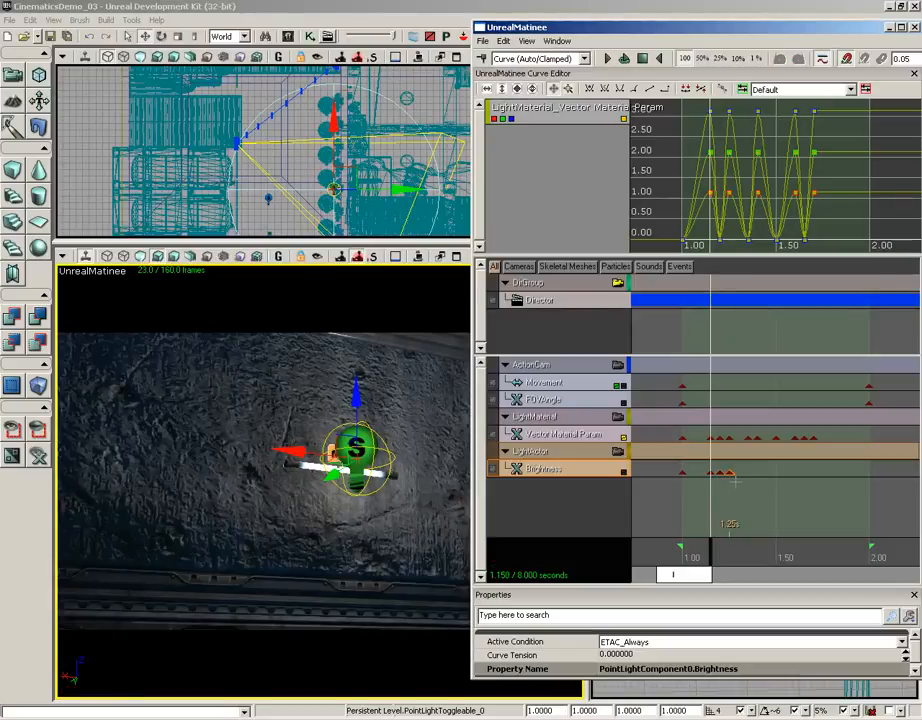
# - Add Brightness keys at 1.35 and 1.40 seconds, matching the Vector Material Param keys at those times
pyautogui.click(749, 437)
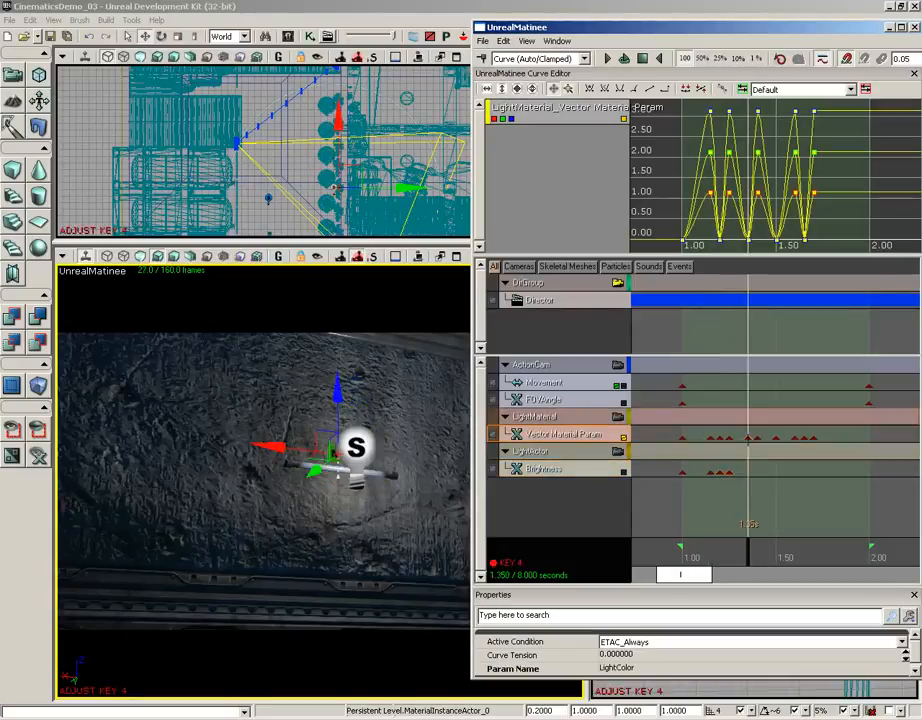
pyautogui.click(589, 472)
pyautogui.press('Return')
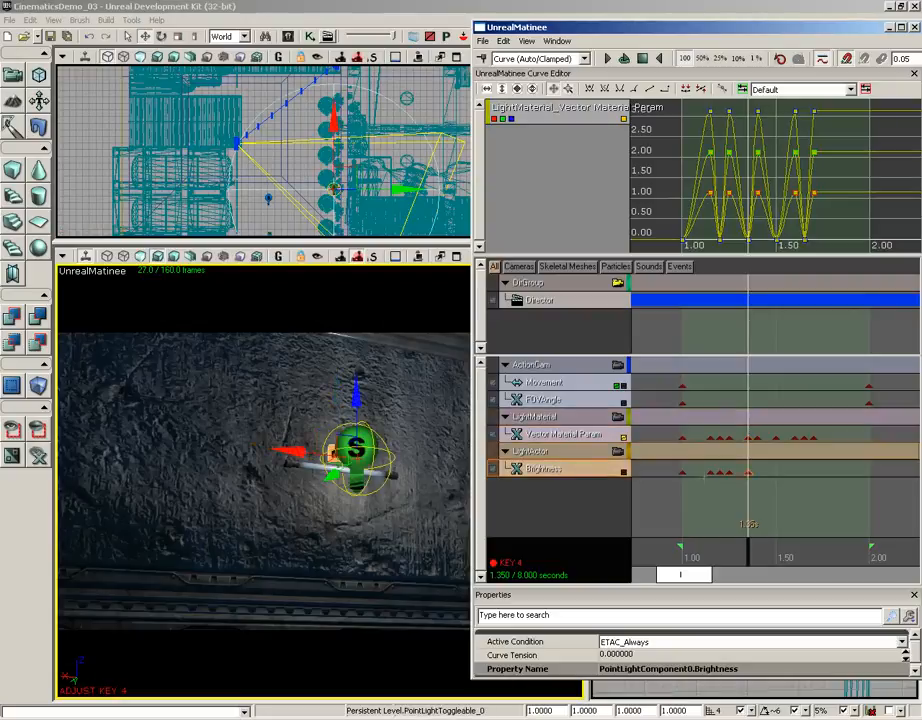
pyautogui.rightClick(748, 470)
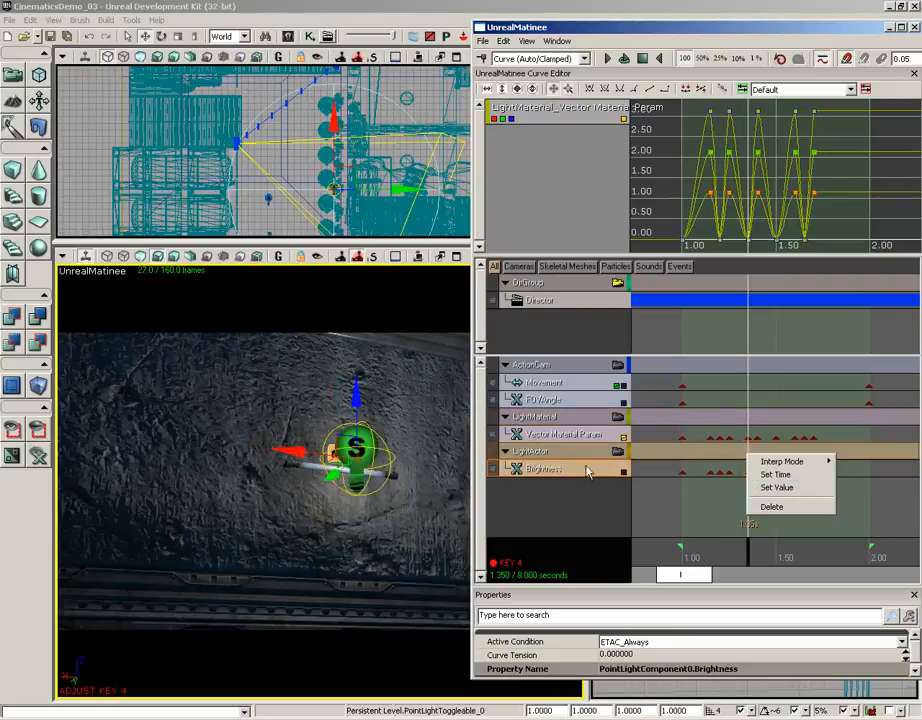
pyautogui.click(590, 470)
pyautogui.click(758, 438)
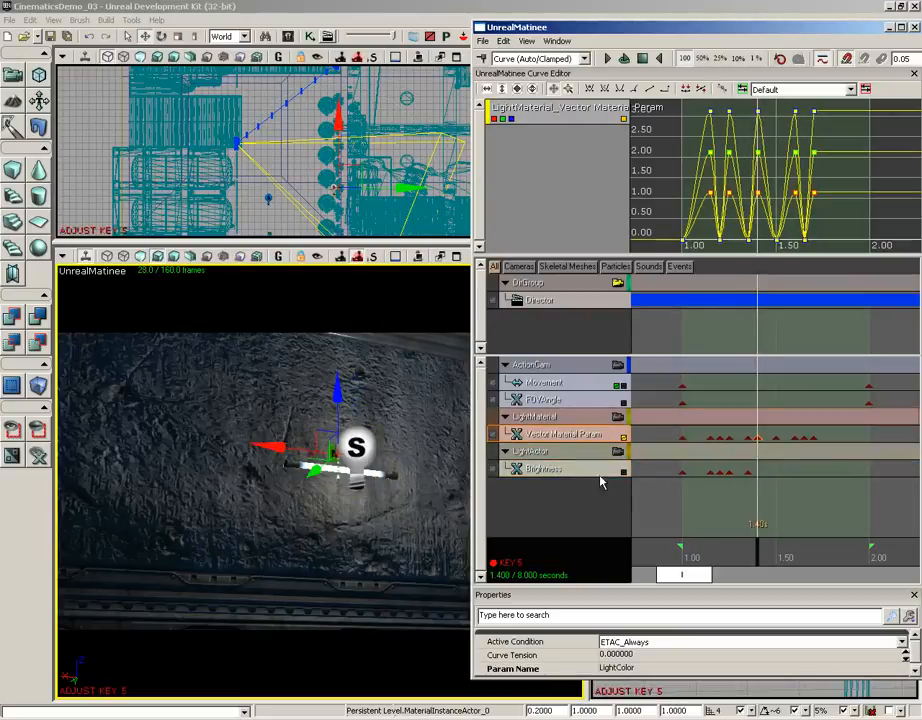
pyautogui.click(596, 474)
pyautogui.press('Return')
# - Add Brightness keys at 1.50 and 1.60 seconds, aligned with the Vector Material Param keys
pyautogui.click(776, 438)
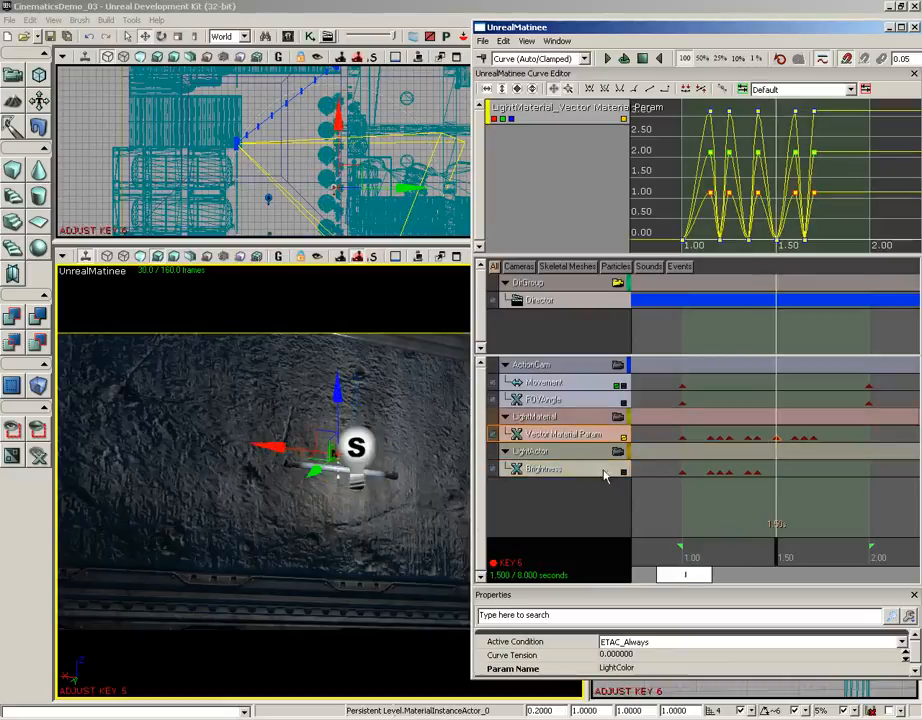
pyautogui.click(574, 471)
pyautogui.press('Return')
pyautogui.click(795, 437)
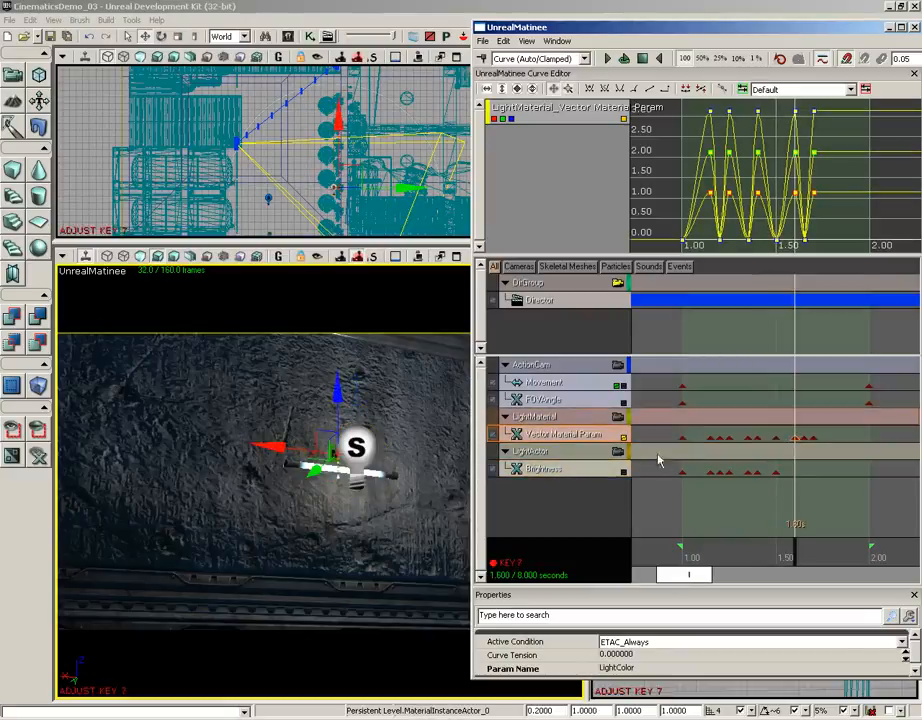
pyautogui.click(595, 469)
pyautogui.press('Return')
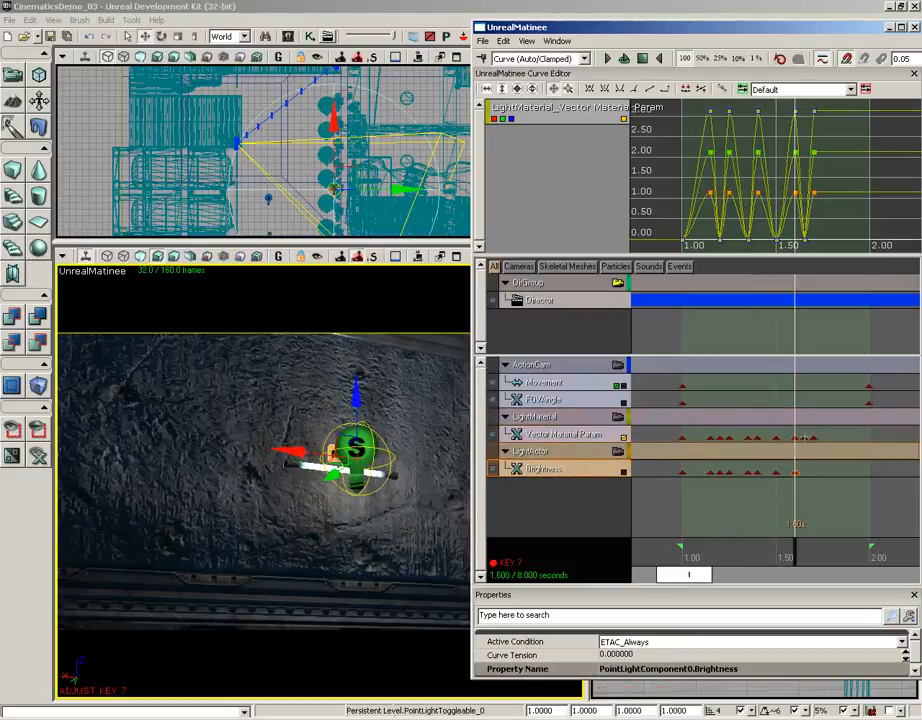
# - Add Brightness keys at 1.65 and 1.70 seconds, matching the last two Vector Material Param keys
pyautogui.click(806, 438)
pyautogui.press('Return')
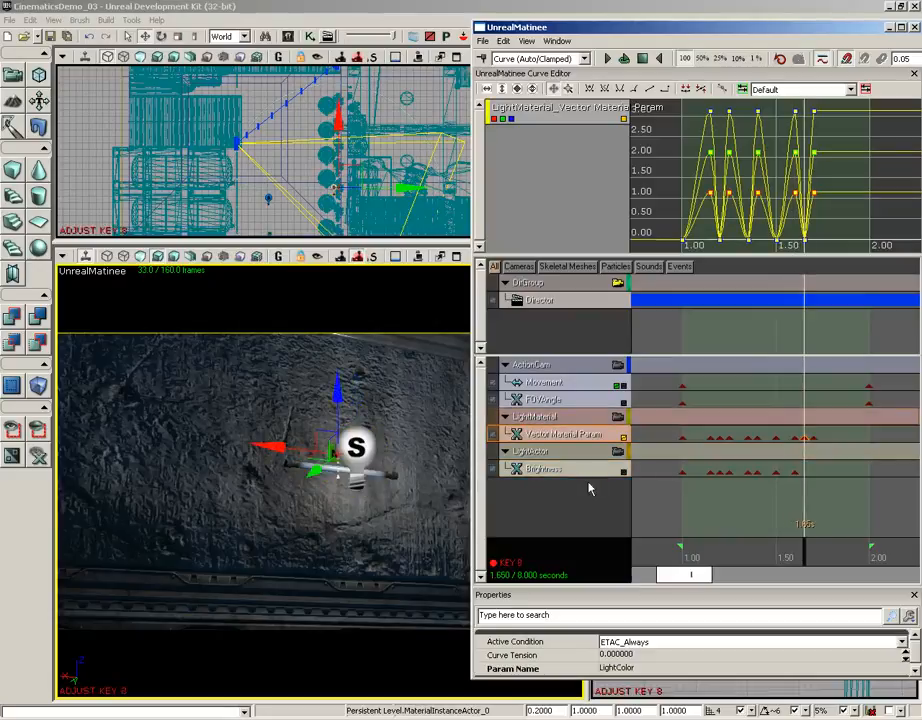
pyautogui.click(600, 470)
pyautogui.press('Return')
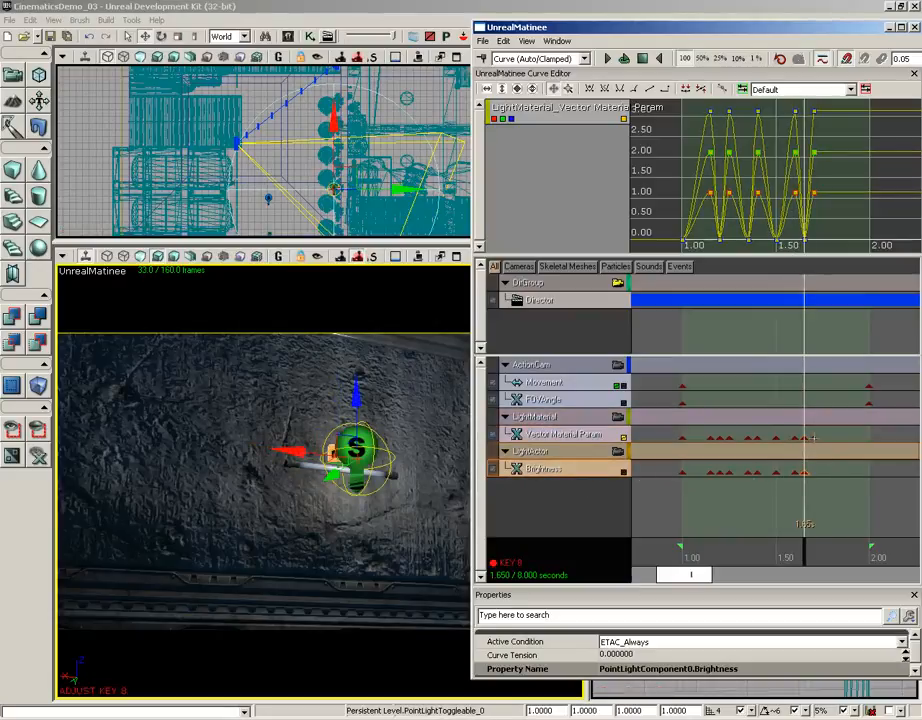
pyautogui.click(813, 437)
pyautogui.press('Return')
pyautogui.click(588, 470)
pyautogui.press('Return')
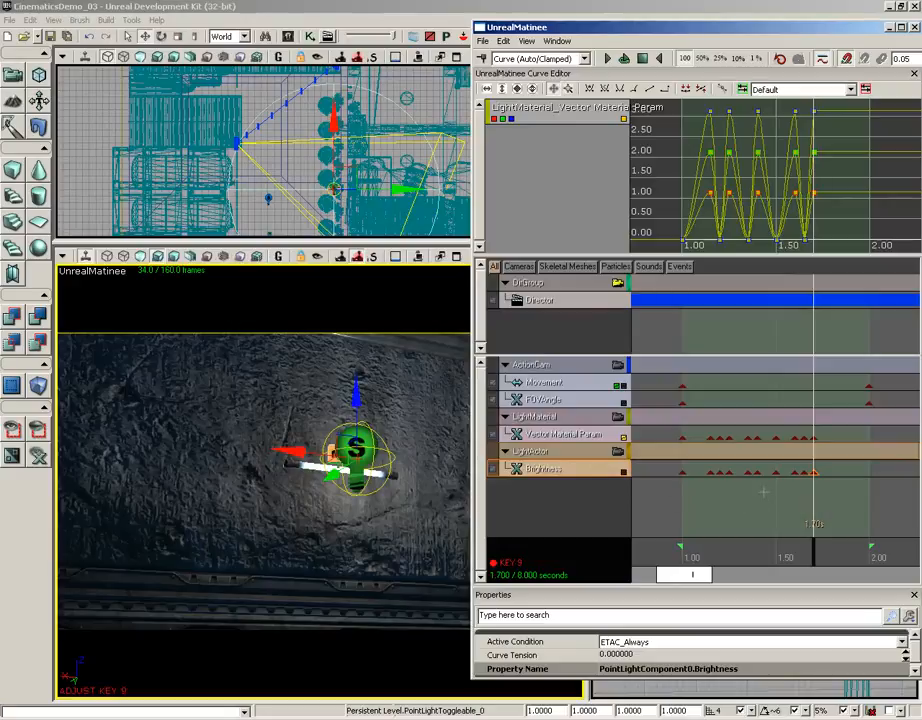
# - Review the Brightness keys at 1.15, 1.20, 1.25 and 1.35 seconds, opening the value of the 1.35-second key
pyautogui.click(714, 472)
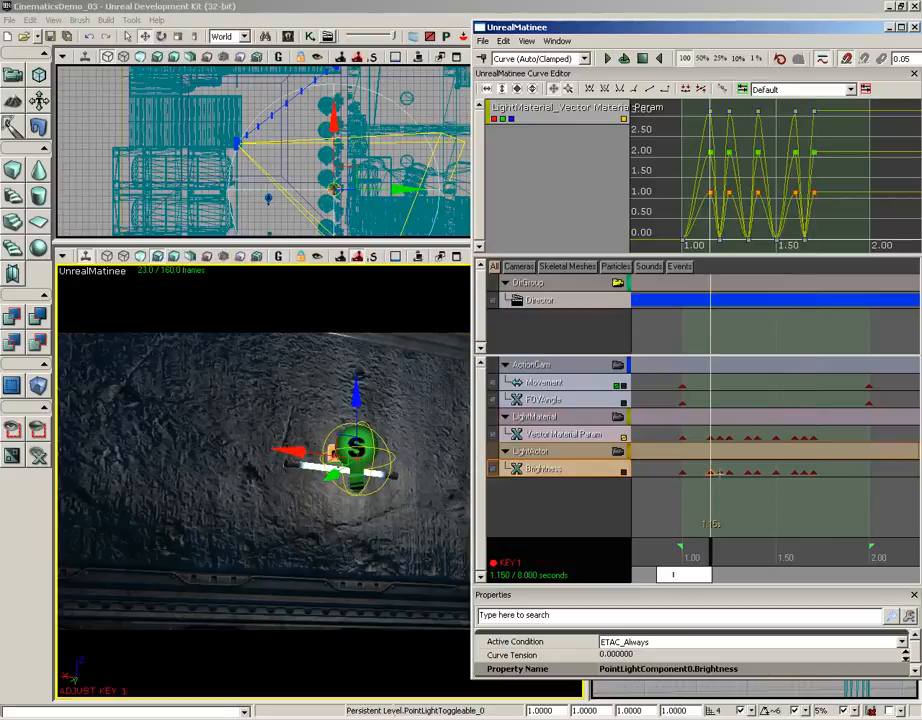
pyautogui.click(720, 472)
pyautogui.click(729, 472)
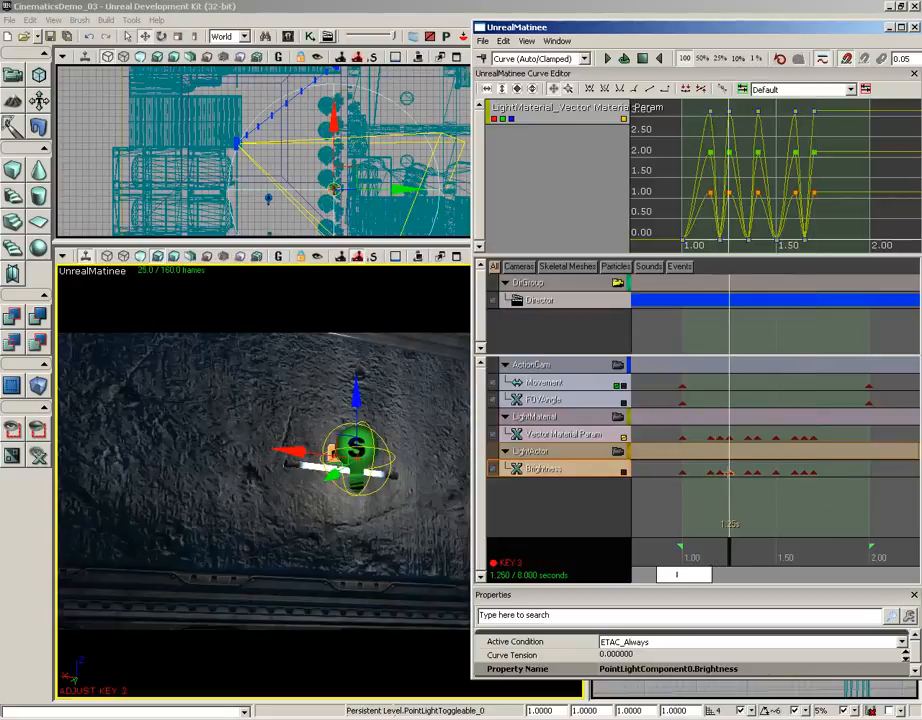
pyautogui.click(748, 472)
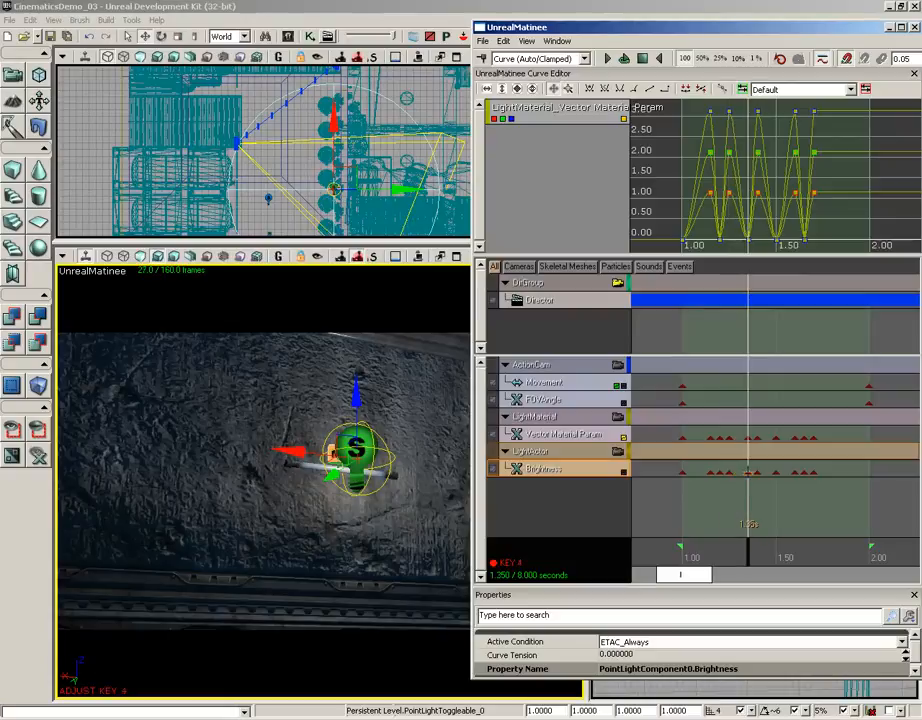
pyautogui.rightClick(748, 472)
pyautogui.click(770, 486)
pyautogui.click(453, 375)
# - Set the value of the Brightness key at 1.50 seconds to 0
pyautogui.click(775, 472)
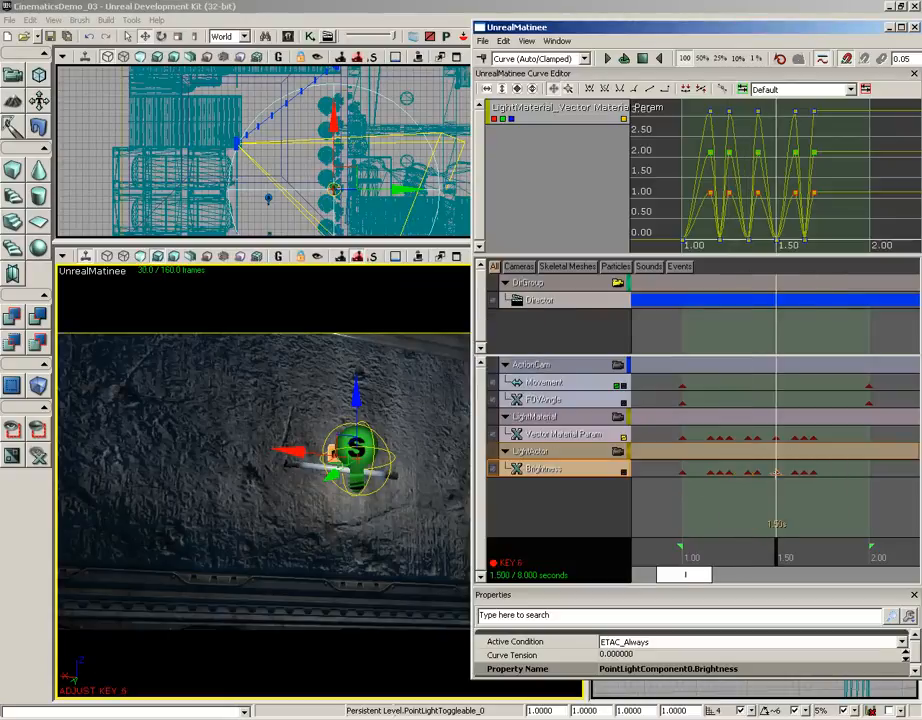
pyautogui.rightClick(775, 472)
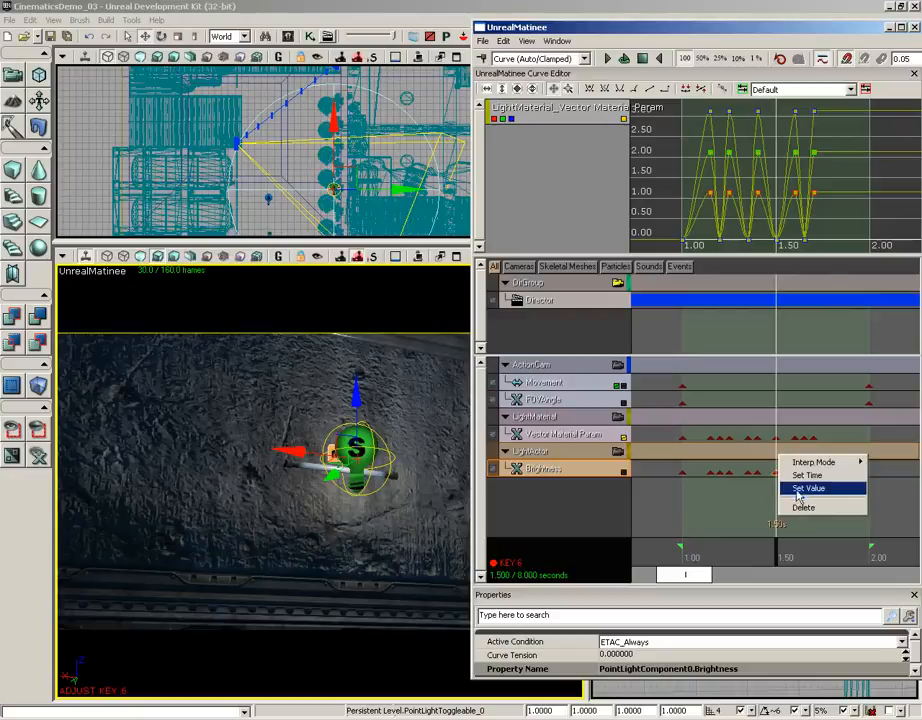
pyautogui.click(807, 488)
pyautogui.write('0')
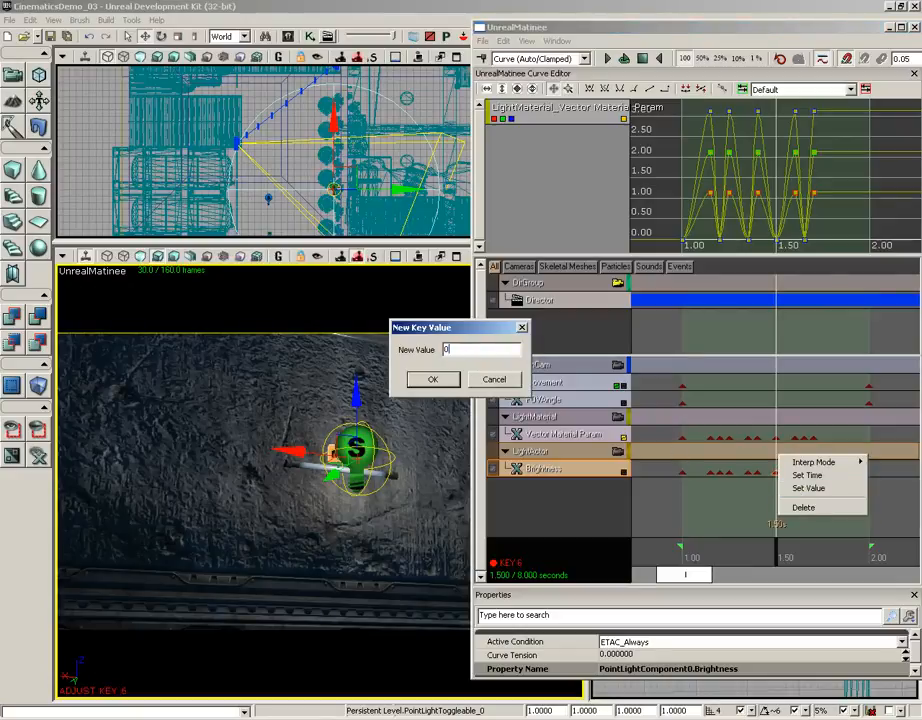
pyautogui.press('Return')
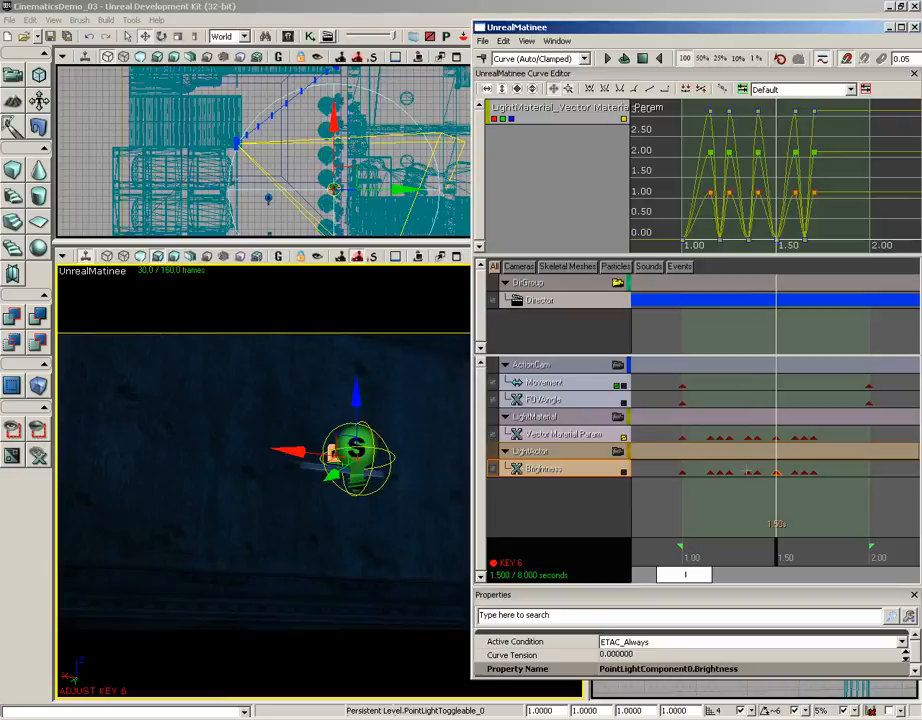
# - Set the value of the Brightness key at 1.35 seconds to 0
pyautogui.click(748, 472)
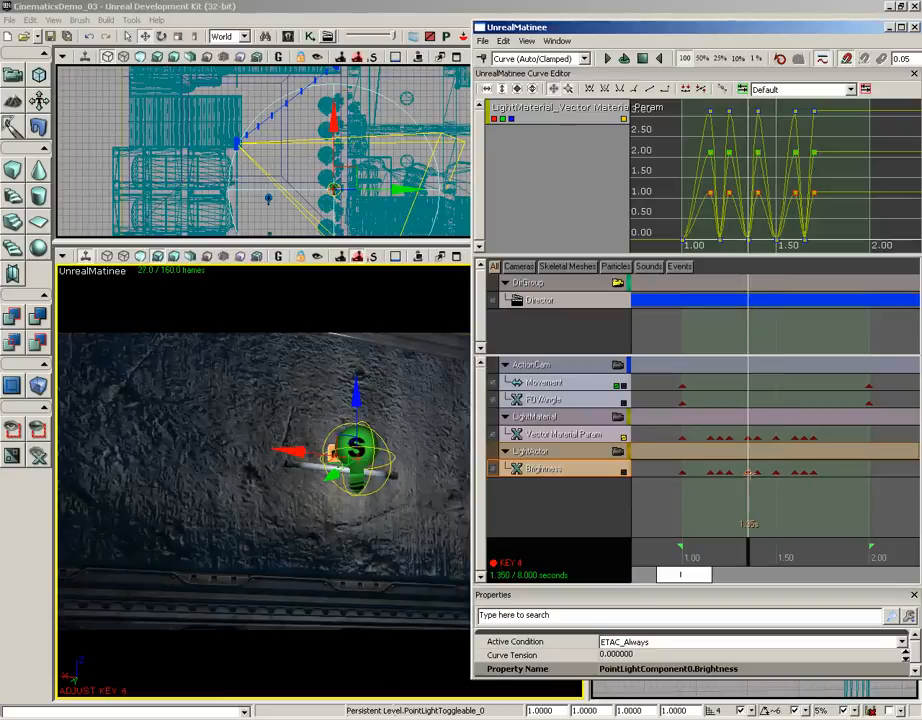
pyautogui.rightClick(750, 471)
pyautogui.click(765, 489)
pyautogui.write('0.800000')
pyautogui.press('Return')
pyautogui.rightClick(749, 471)
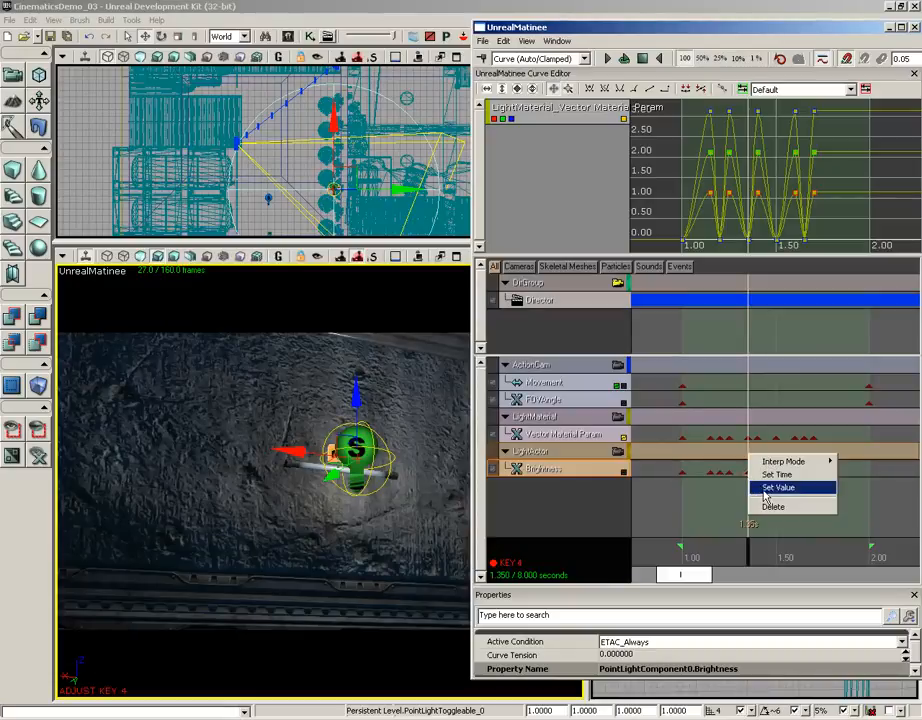
pyautogui.click(766, 488)
pyautogui.write('0')
pyautogui.press('Return')
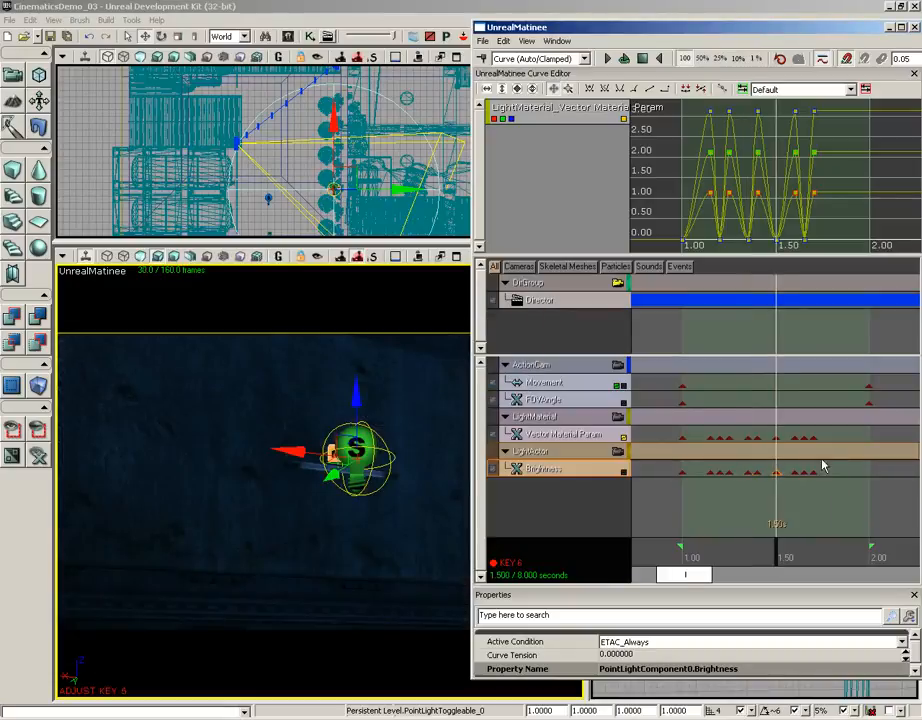
# - Set the value of the Brightness key at 1.60 seconds to 0
pyautogui.click(794, 472)
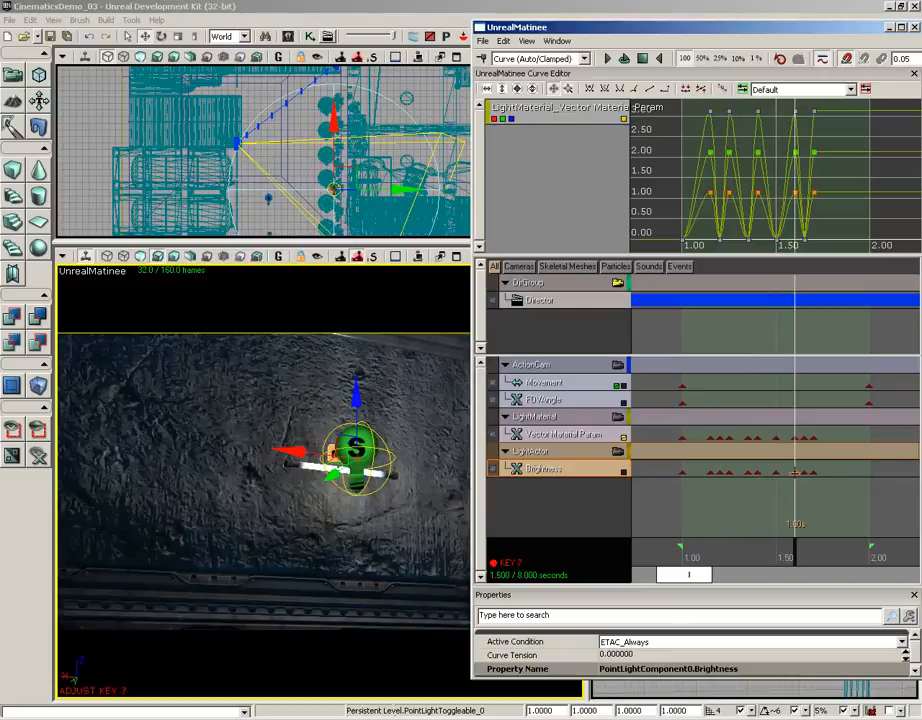
pyautogui.rightClick(794, 472)
pyautogui.click(810, 489)
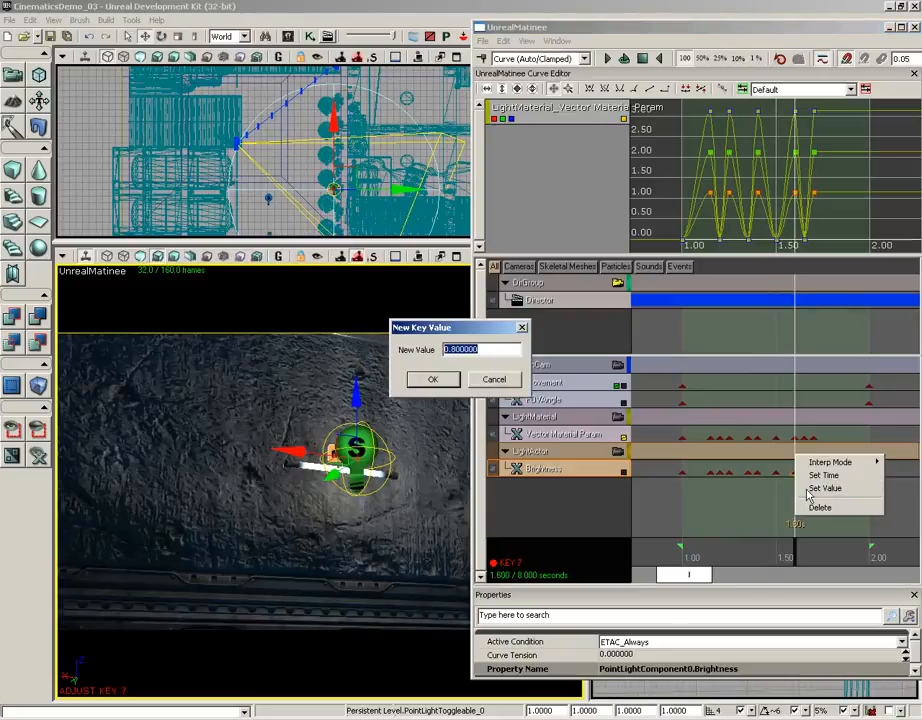
pyautogui.write('0')
pyautogui.press('Return')
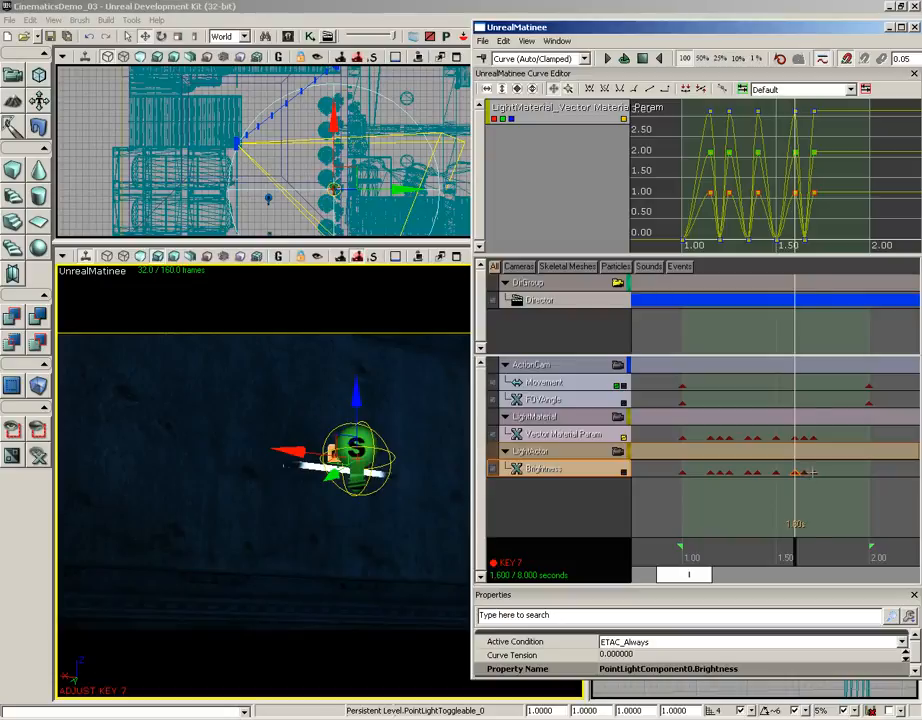
# - Compare the neighbouring Brightness keys and give the 1.60-second key a non-zero value again so the light is on there
pyautogui.click(813, 472)
pyautogui.click(805, 472)
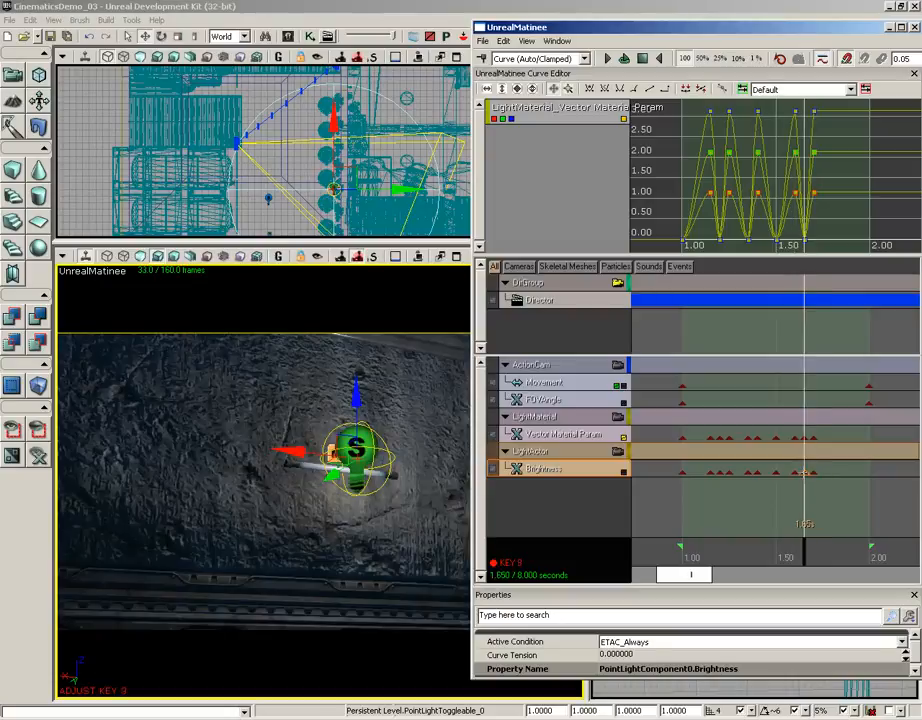
pyautogui.rightClick(805, 472)
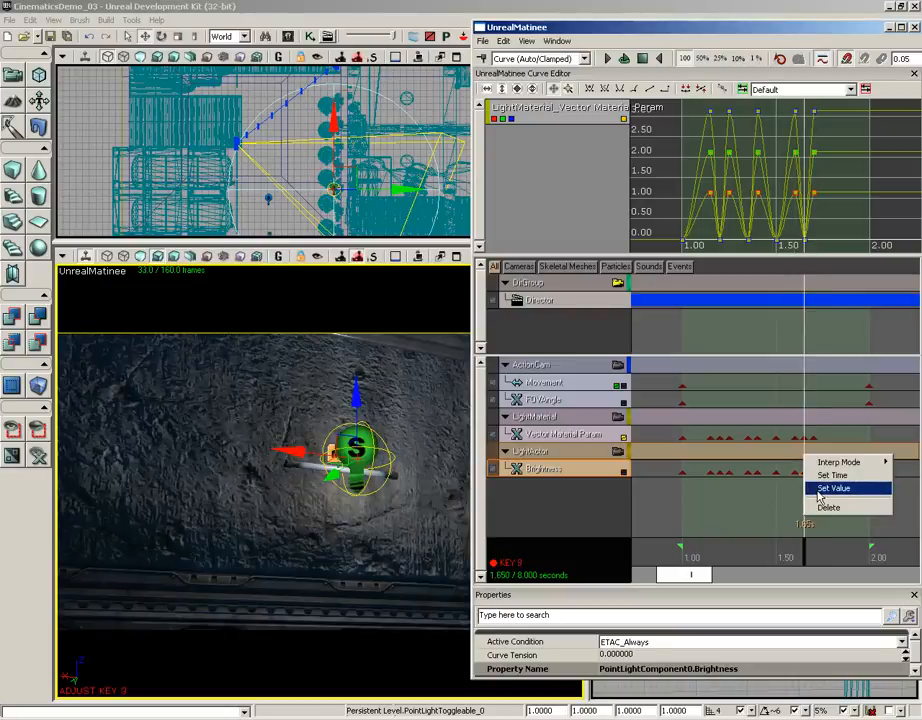
pyautogui.click(795, 472)
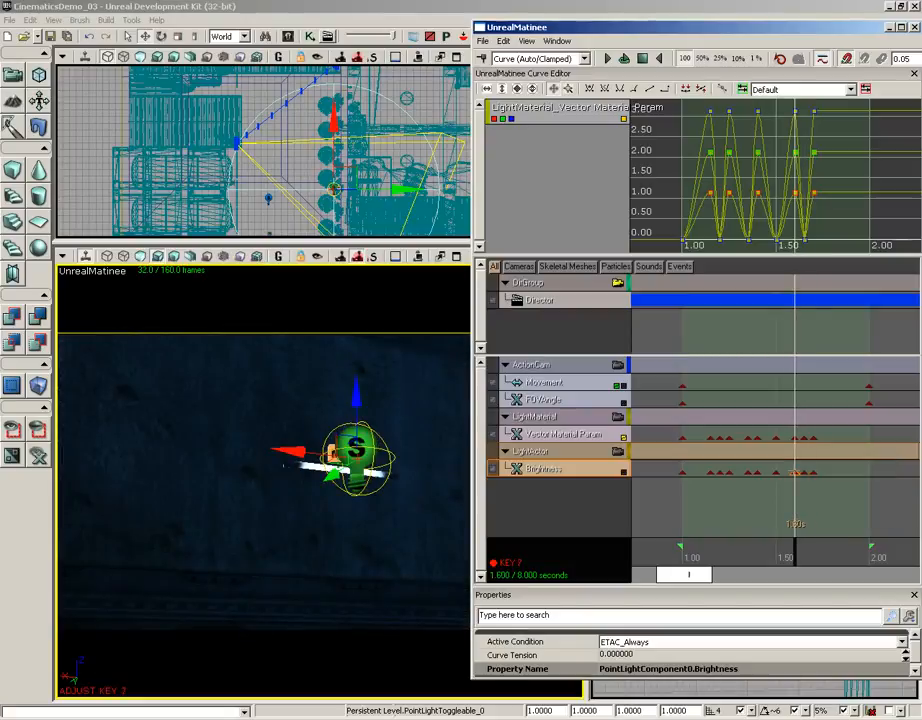
pyautogui.click(777, 471)
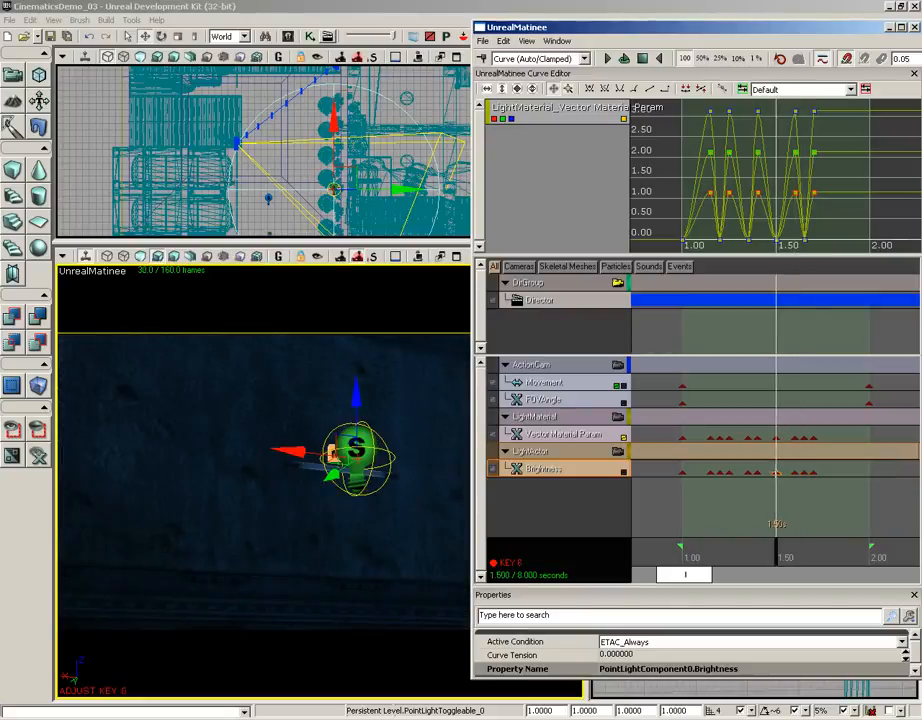
pyautogui.click(795, 472)
pyautogui.rightClick(795, 472)
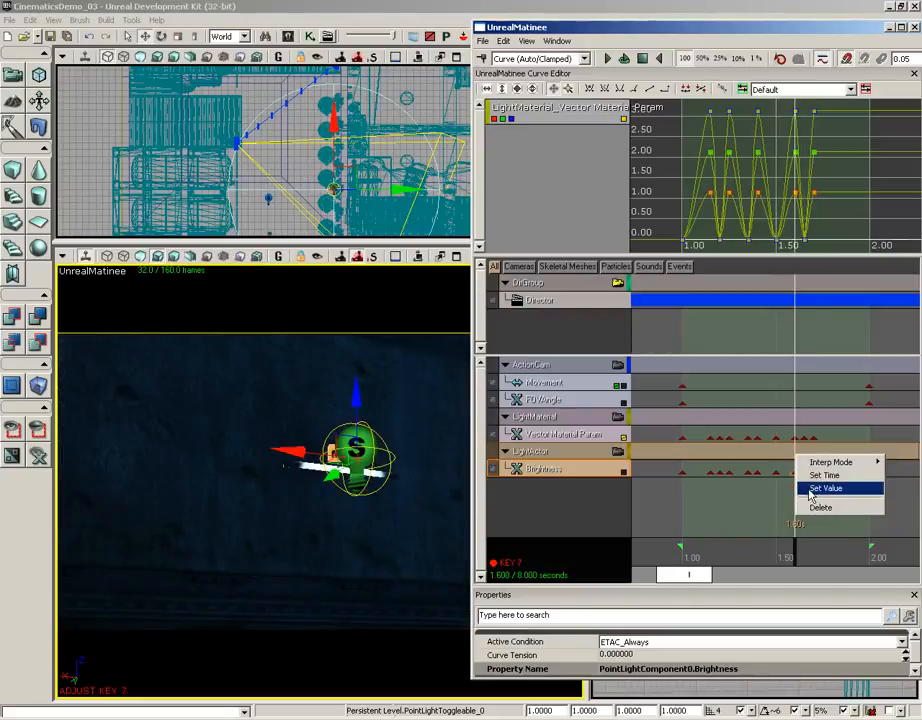
pyautogui.click(826, 488)
pyautogui.write('1')
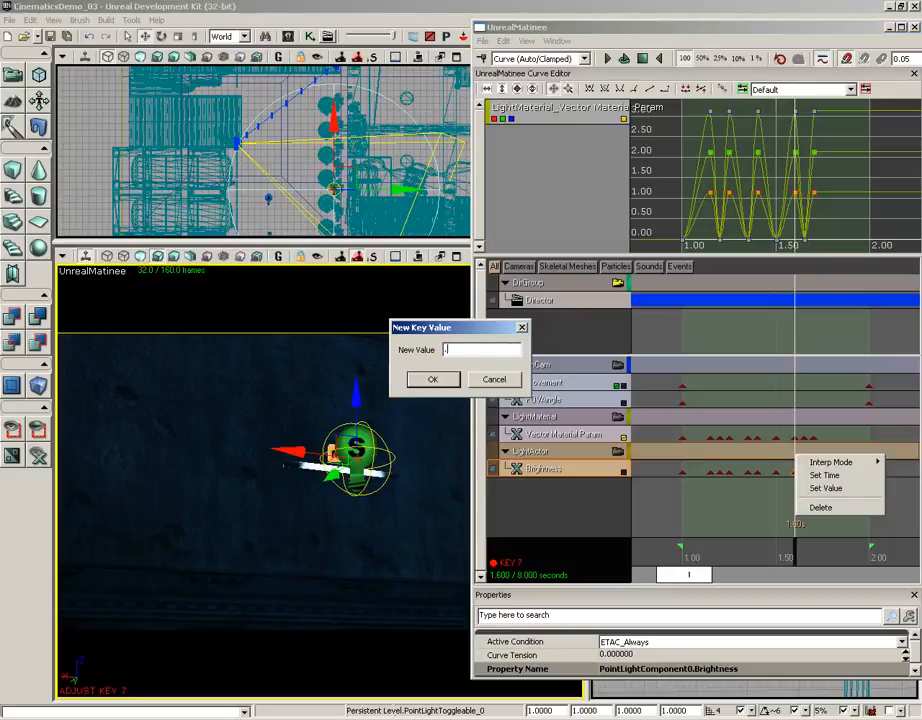
pyautogui.press('Return')
# - Set the Brightness key at 1.65 seconds to 0 and scrub the timeline back to about 1.26 seconds to preview the flicker
pyautogui.click(803, 472)
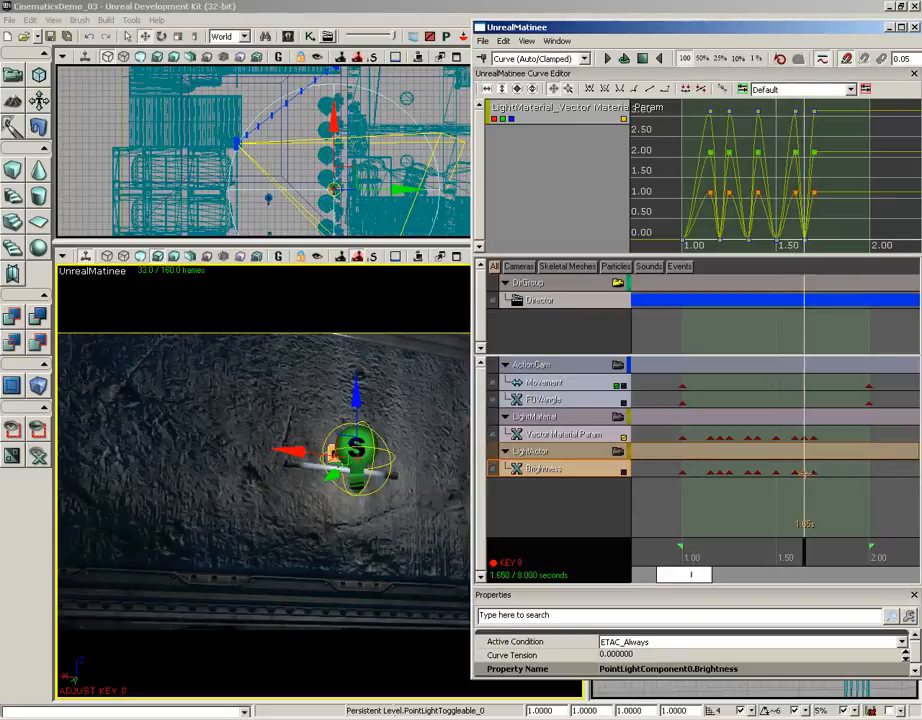
pyautogui.rightClick(804, 472)
pyautogui.click(816, 490)
pyautogui.write('0')
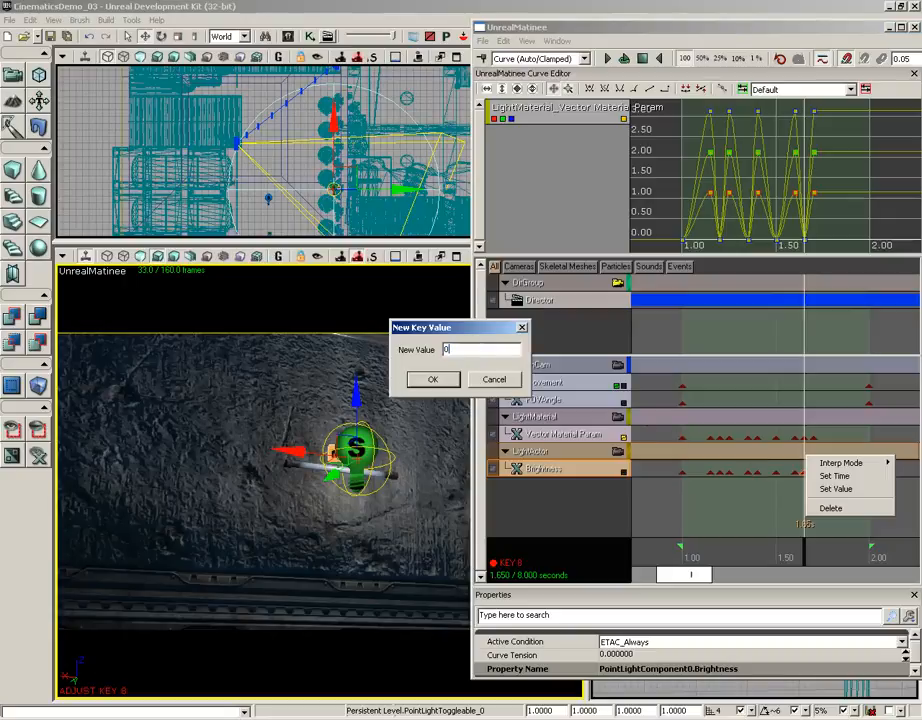
pyautogui.press('Return')
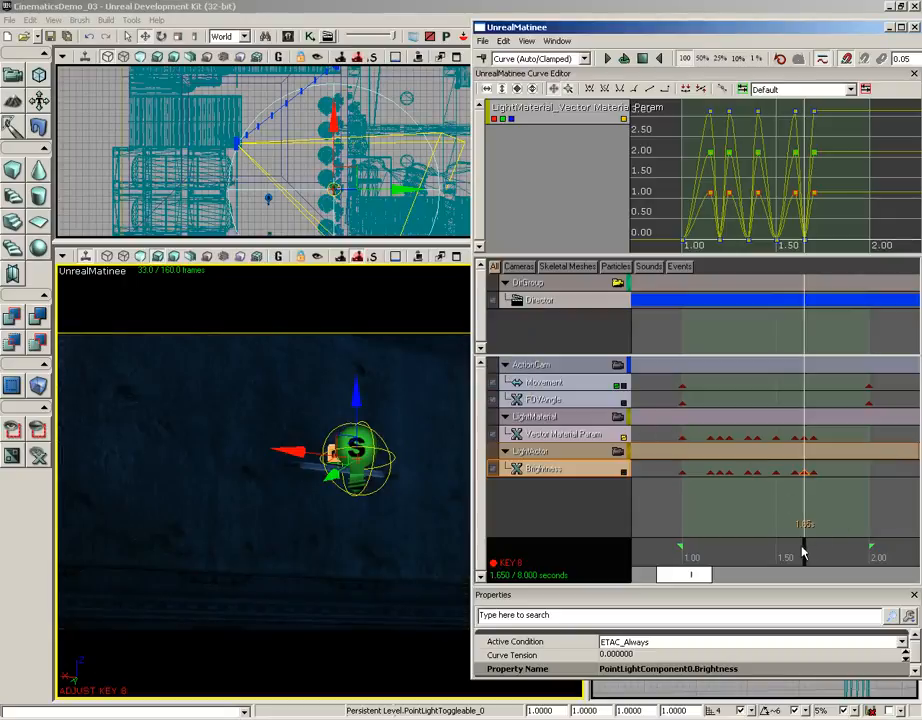
pyautogui.moveTo(803, 552); pyautogui.dragTo(732, 549)
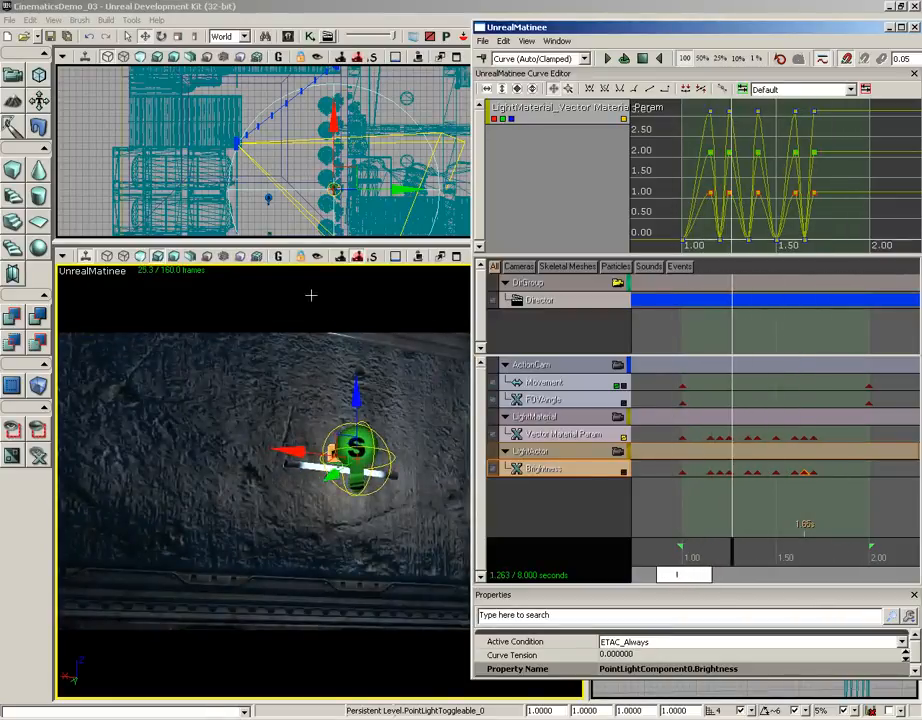
# - Hide the editor icons with Game View and play the Matinee sequence from about 0.6 seconds to preview the light flicker
pyautogui.click(276, 258)
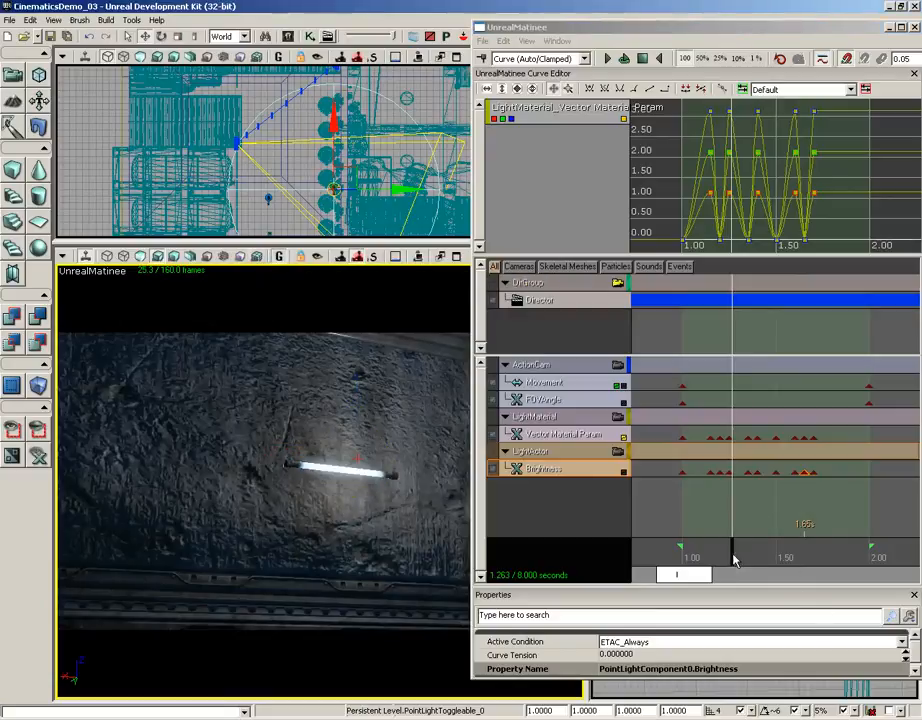
pyautogui.moveTo(733, 561); pyautogui.dragTo(613, 551)
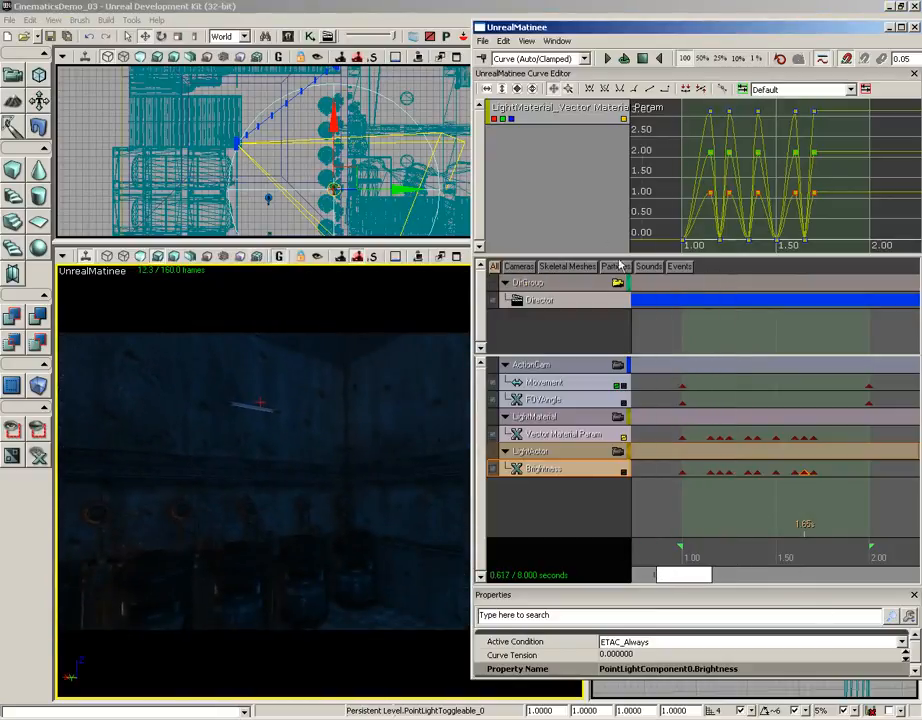
pyautogui.click(609, 60)
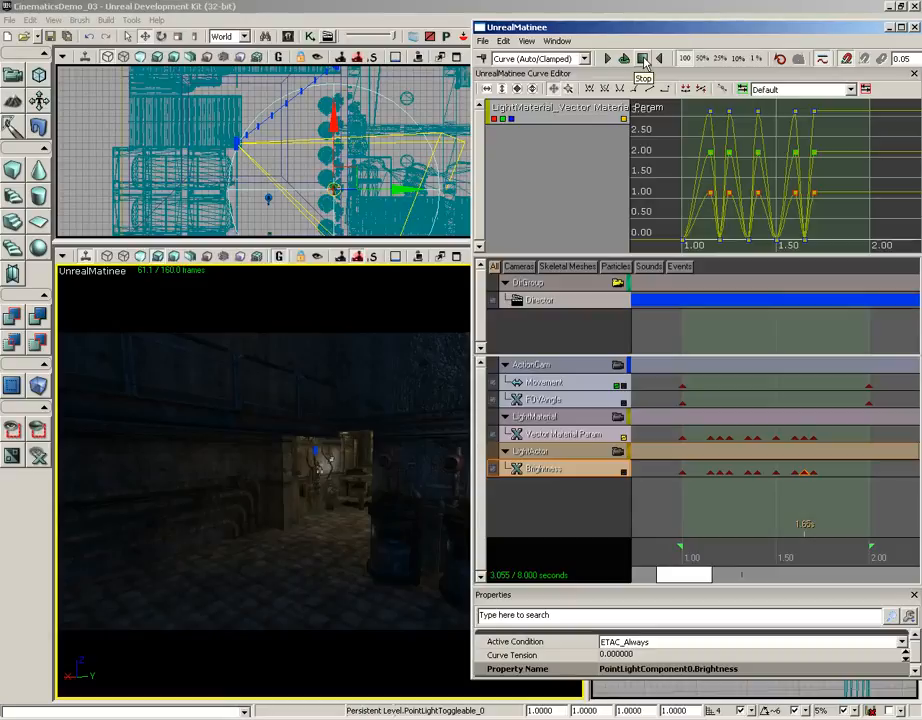
# - Add a new sound track to the LightActor group
pyautogui.click(535, 453)
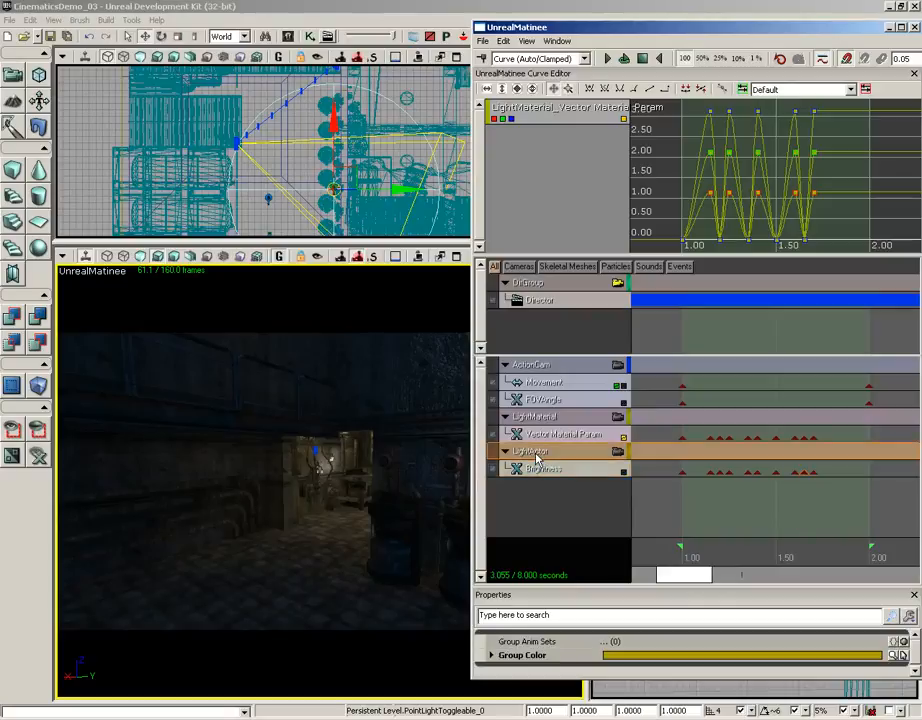
pyautogui.rightClick(535, 453)
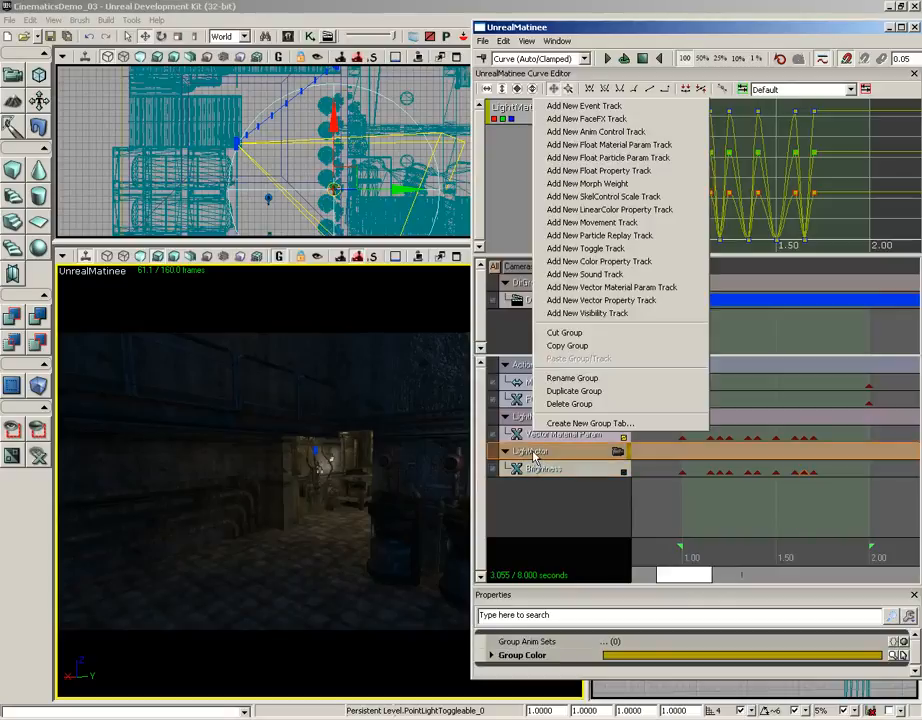
pyautogui.click(585, 274)
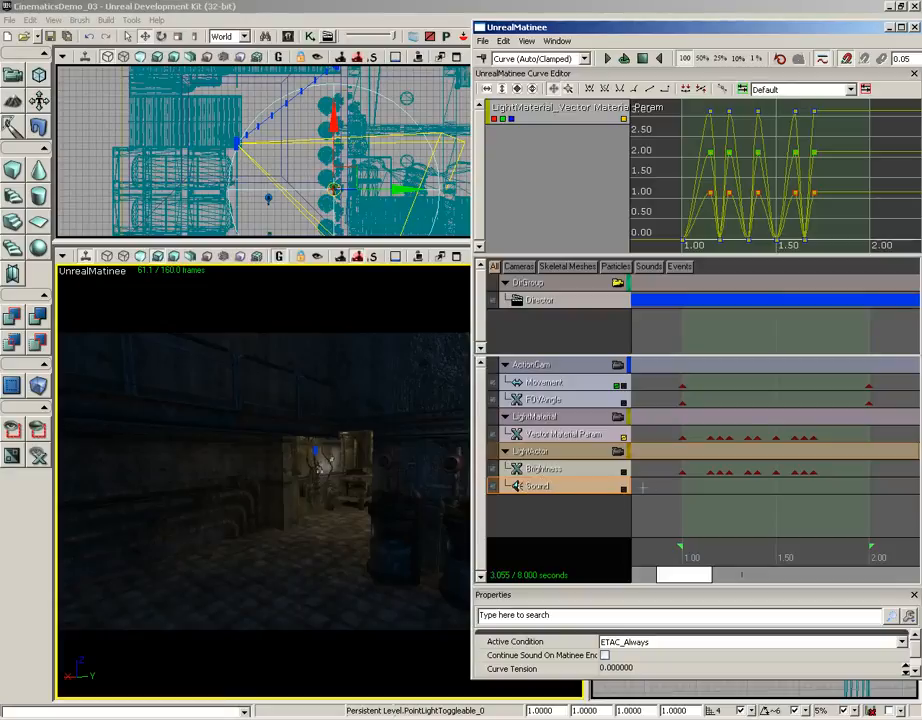
# - Set the timeline to 1.00 seconds, at the first Brightness key, and make the Sound track the active track
pyautogui.moveTo(776, 560); pyautogui.dragTo(683, 549)
pyautogui.click(683, 473)
pyautogui.press('Return')
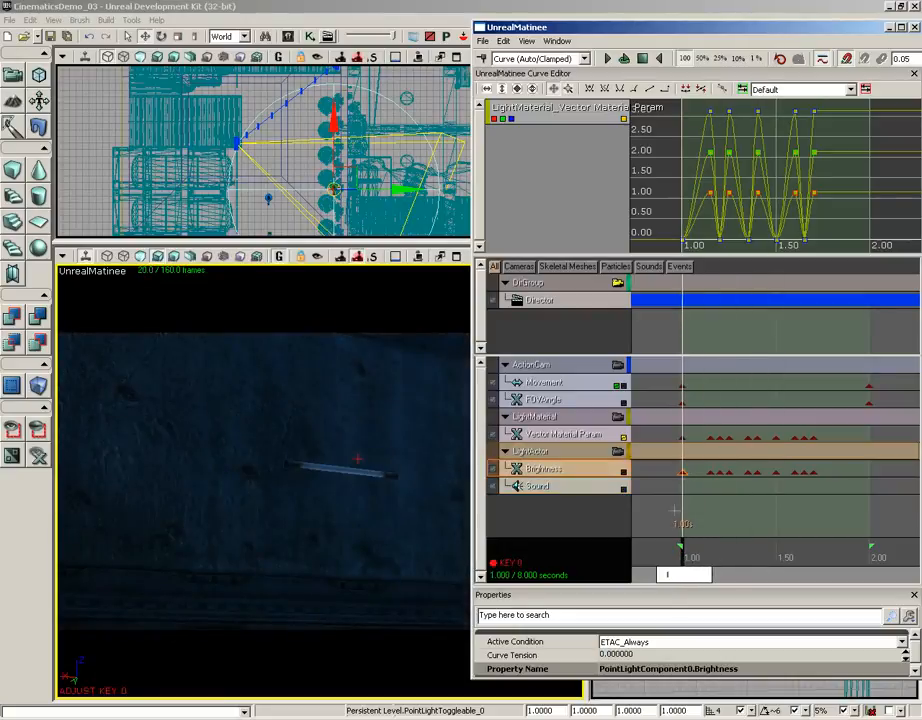
pyautogui.click(580, 488)
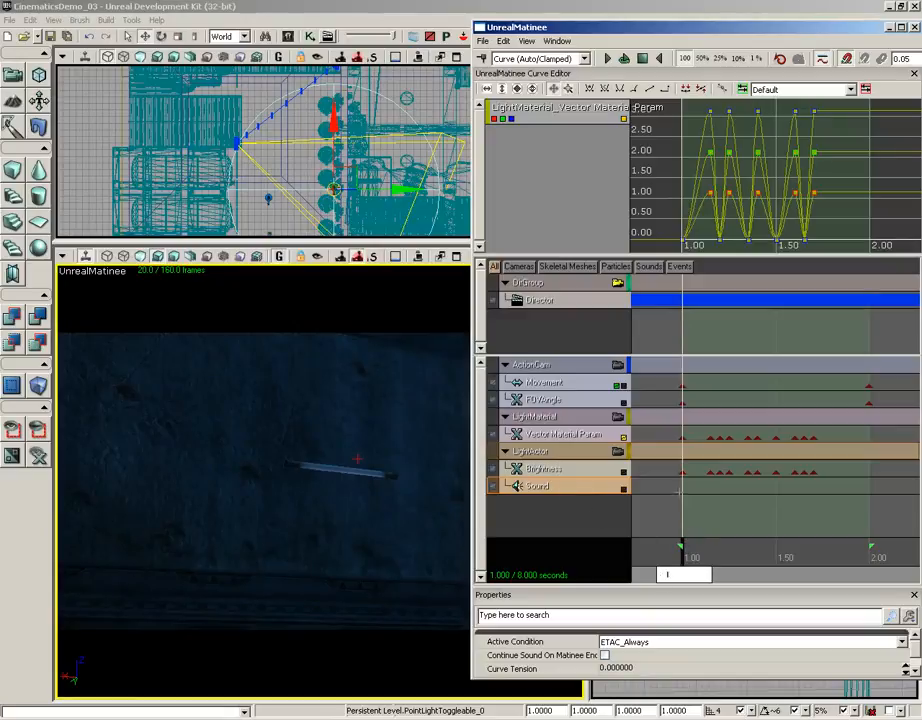
# - Find the Elevator01_StartCue sound cue by searching the assets for "elevator" and key it on the Sound track at 1.00 seconds
pyautogui.click(287, 37)
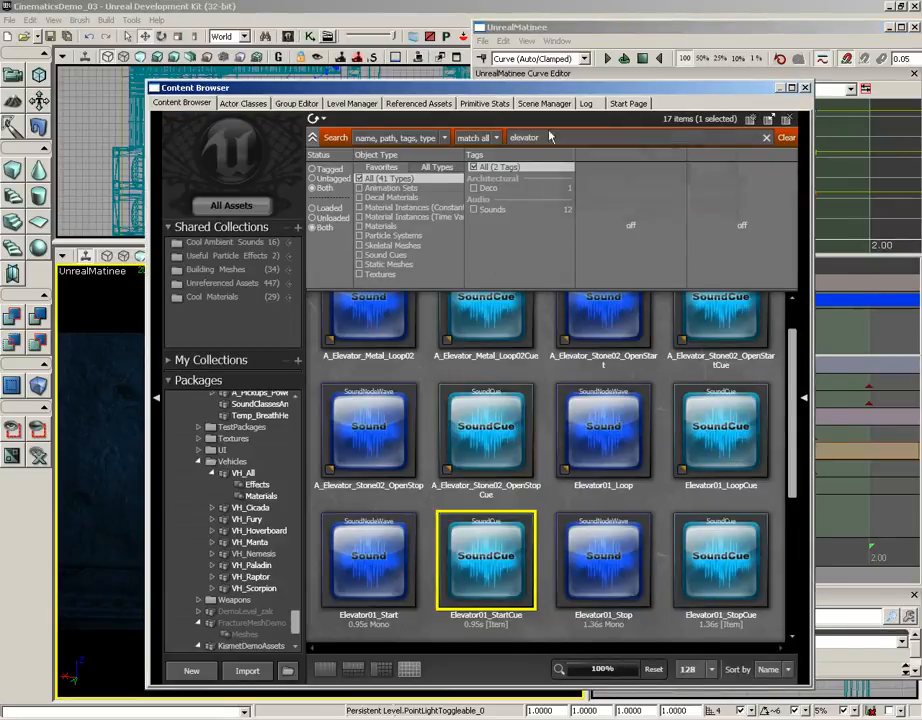
pyautogui.moveTo(551, 139); pyautogui.dragTo(498, 138)
pyautogui.click(768, 138)
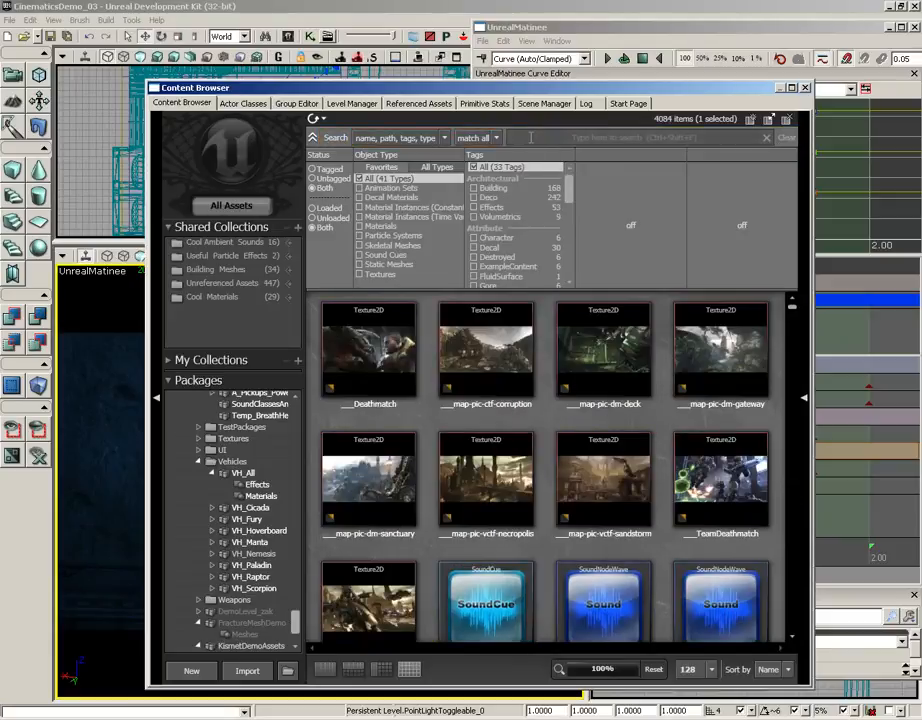
pyautogui.click(531, 137)
pyautogui.write('elevator')
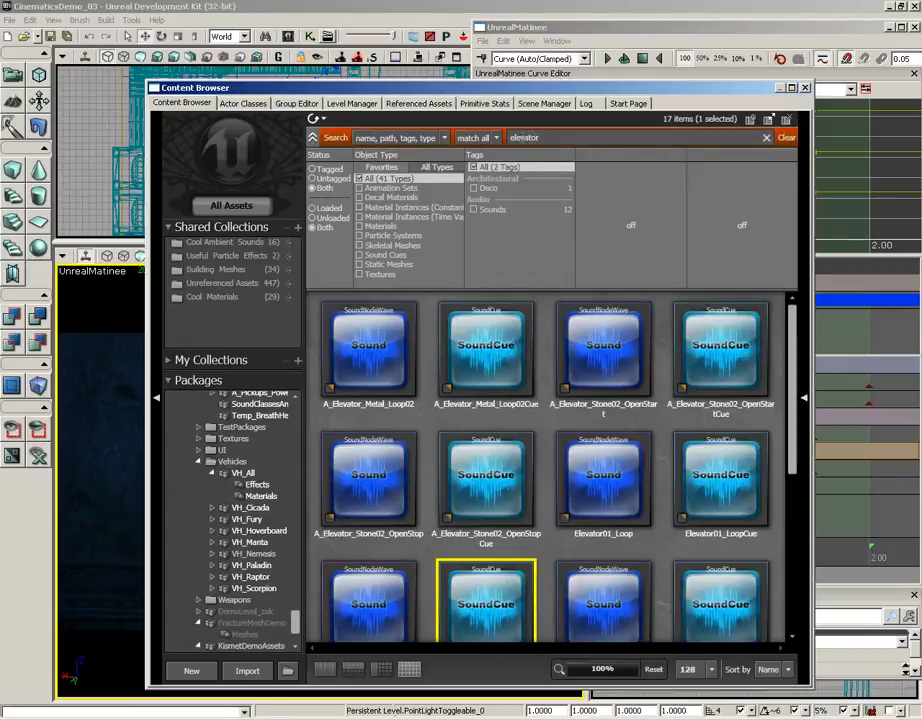
pyautogui.scroll(-2, 463, 523)
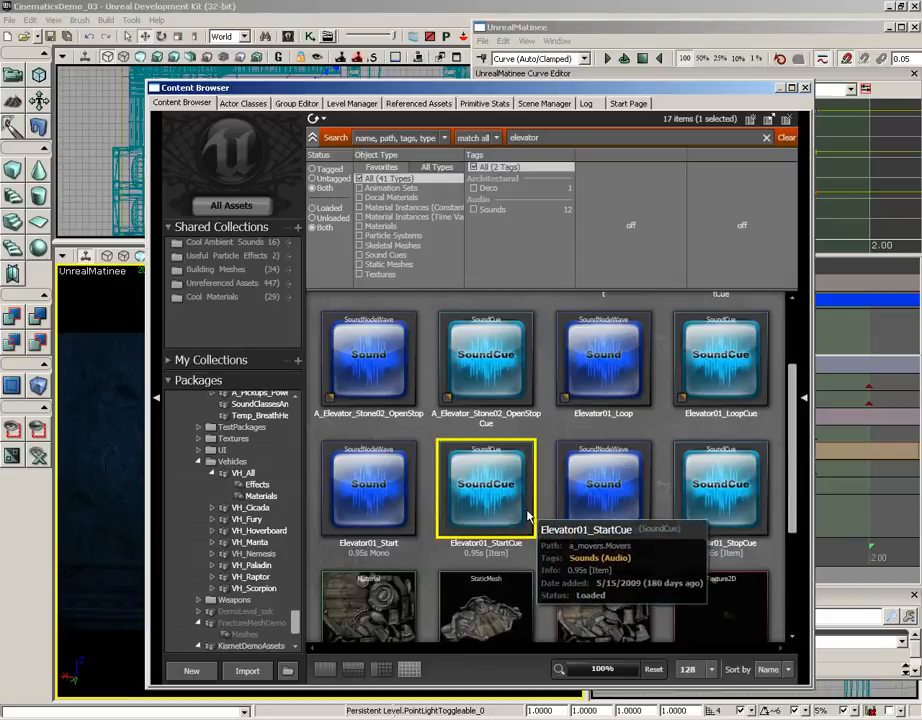
pyautogui.click(805, 89)
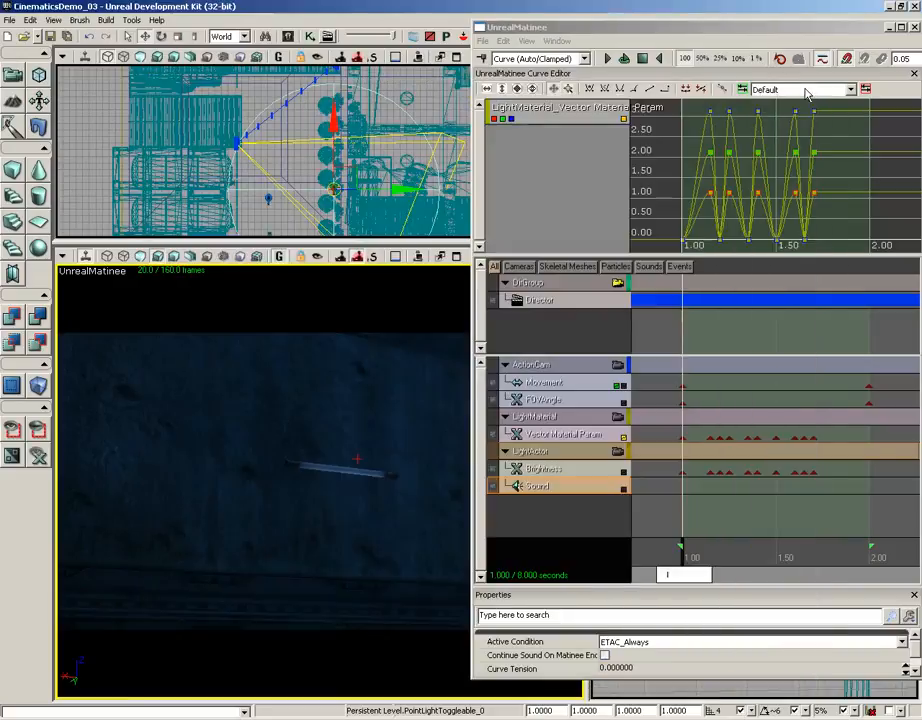
pyautogui.click(566, 489)
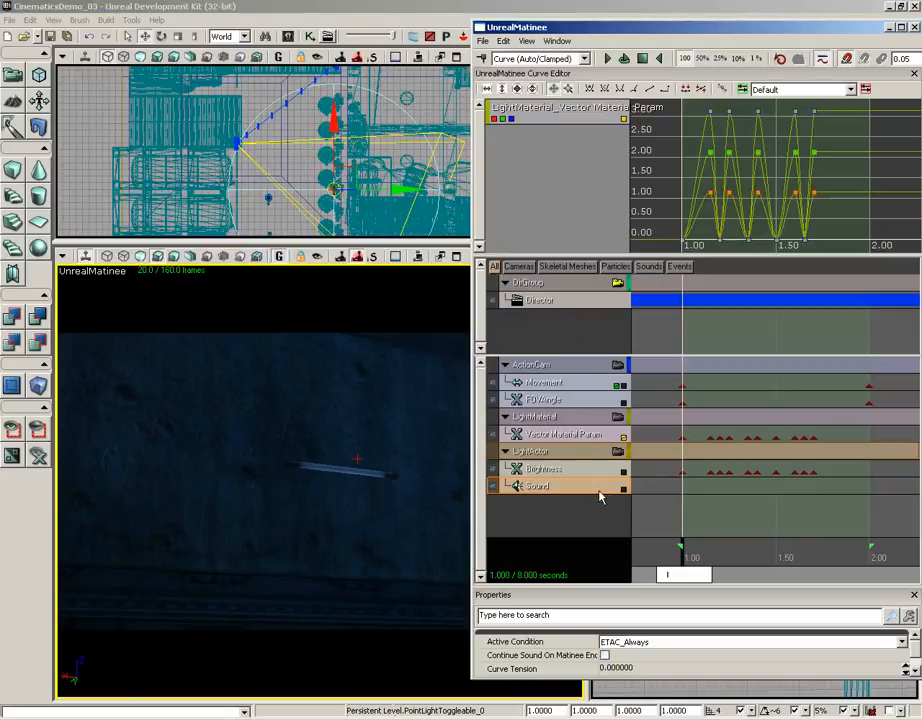
pyautogui.press('Return')
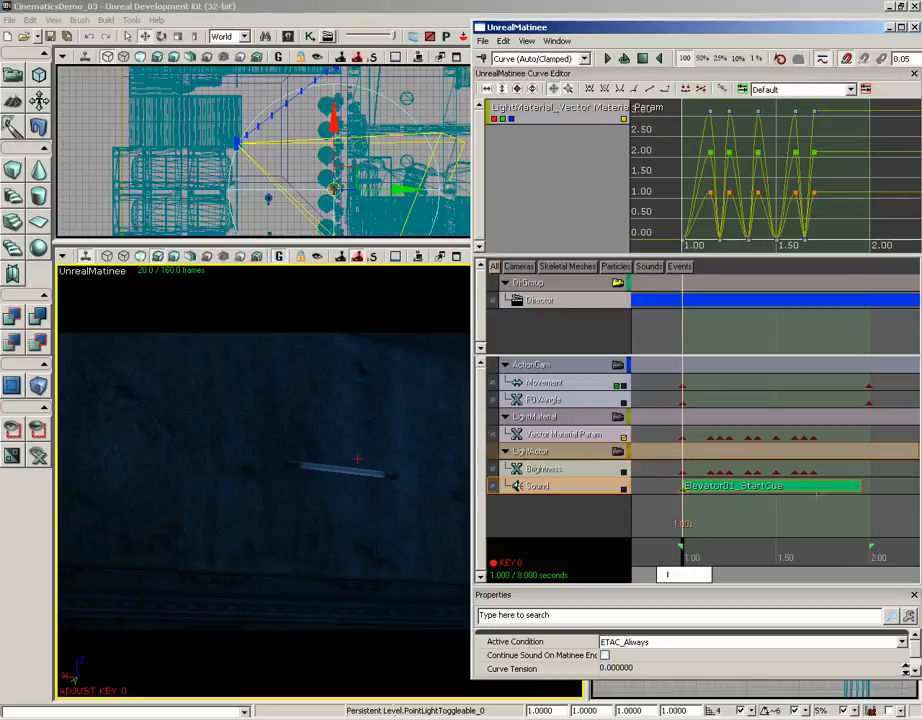
# - Play and scrub the sequence through the sound cue to check its timing against the flicker, and close Matinee
pyautogui.moveTo(688, 558); pyautogui.dragTo(625, 560)
pyautogui.click(607, 59)
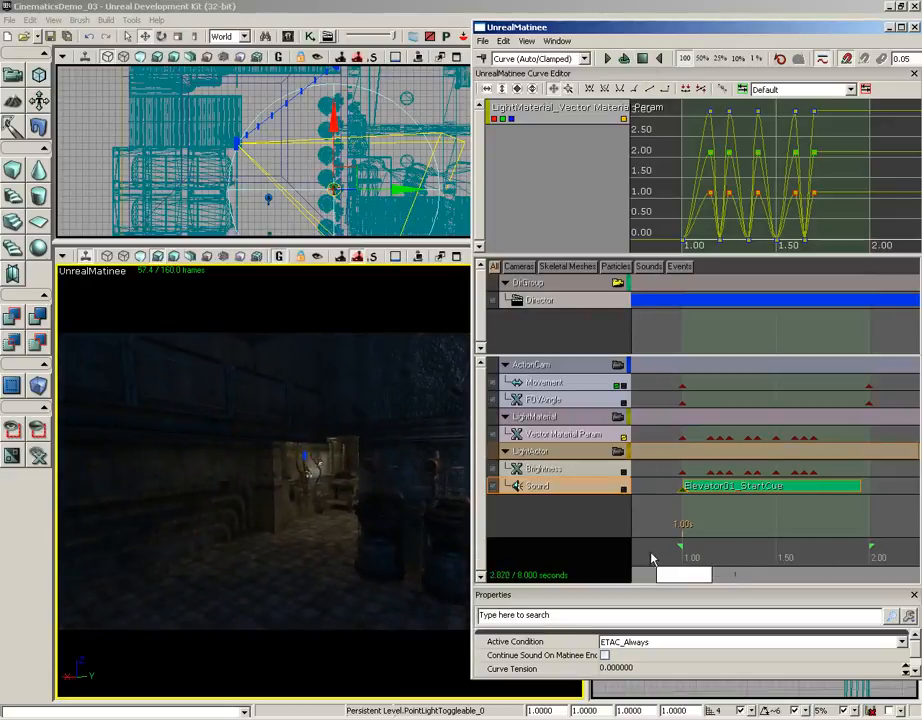
pyautogui.click(651, 554)
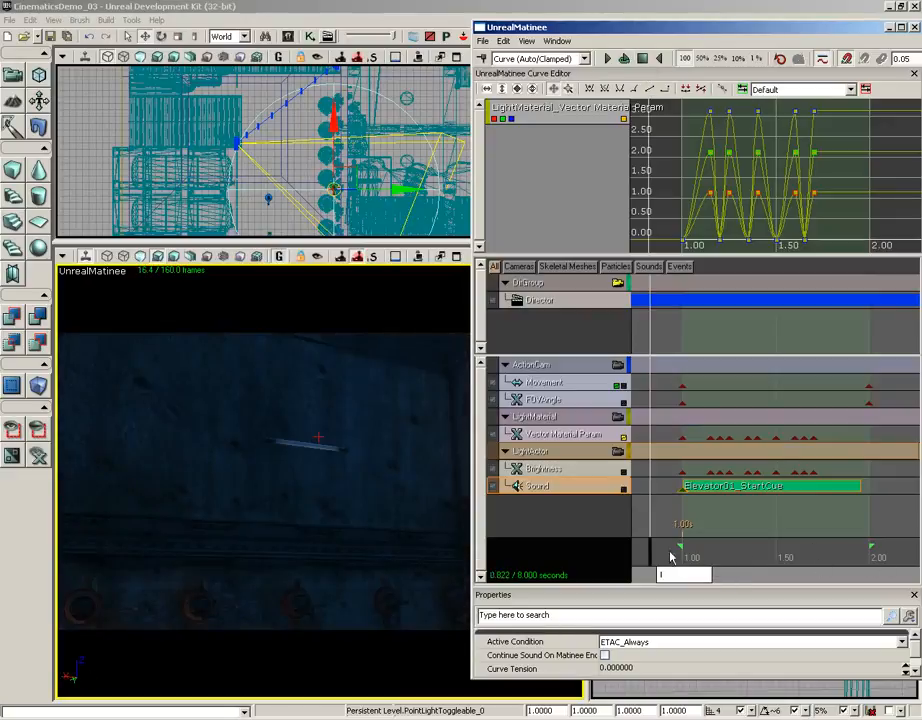
pyautogui.moveTo(676, 553)
pyautogui.mouseDown()
pyautogui.moveTo(666, 551)
pyautogui.moveTo(684, 551)
pyautogui.mouseUp()
pyautogui.moveTo(735, 552); pyautogui.dragTo(843, 552)
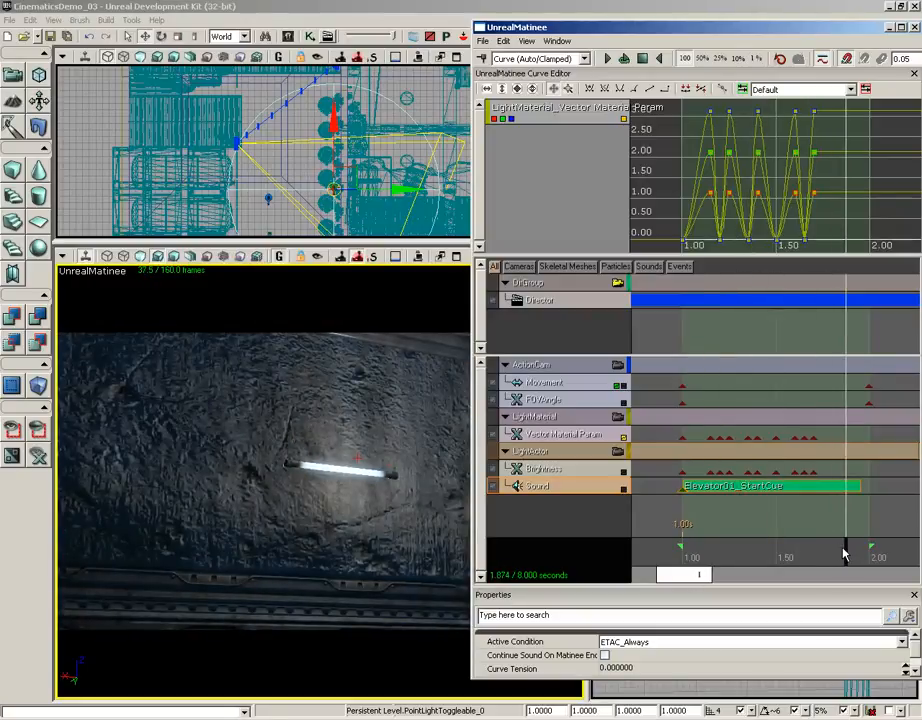
pyautogui.click(914, 28)
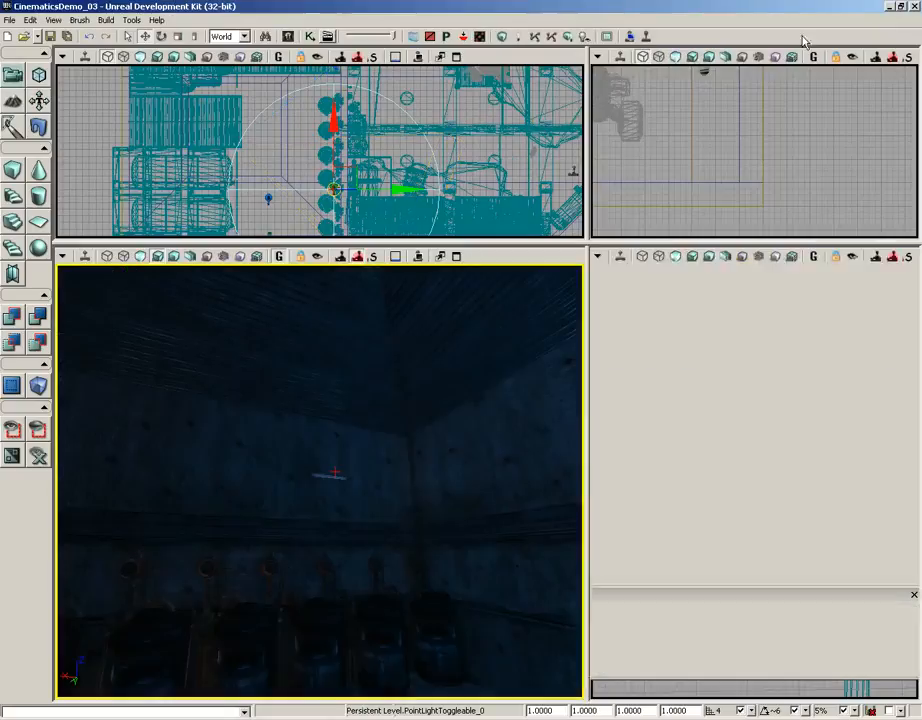